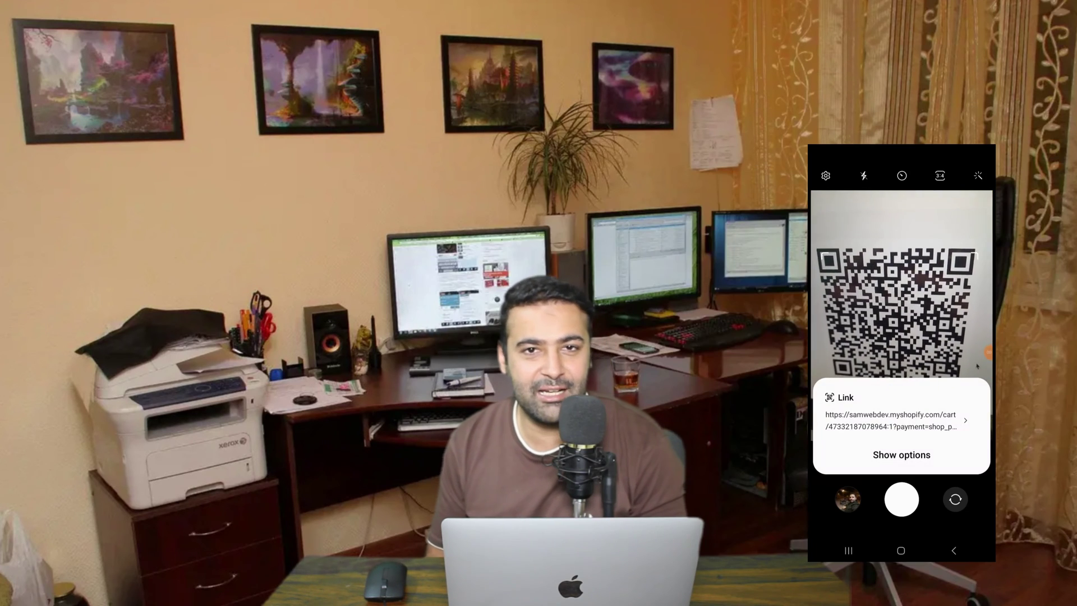
click(901, 454)
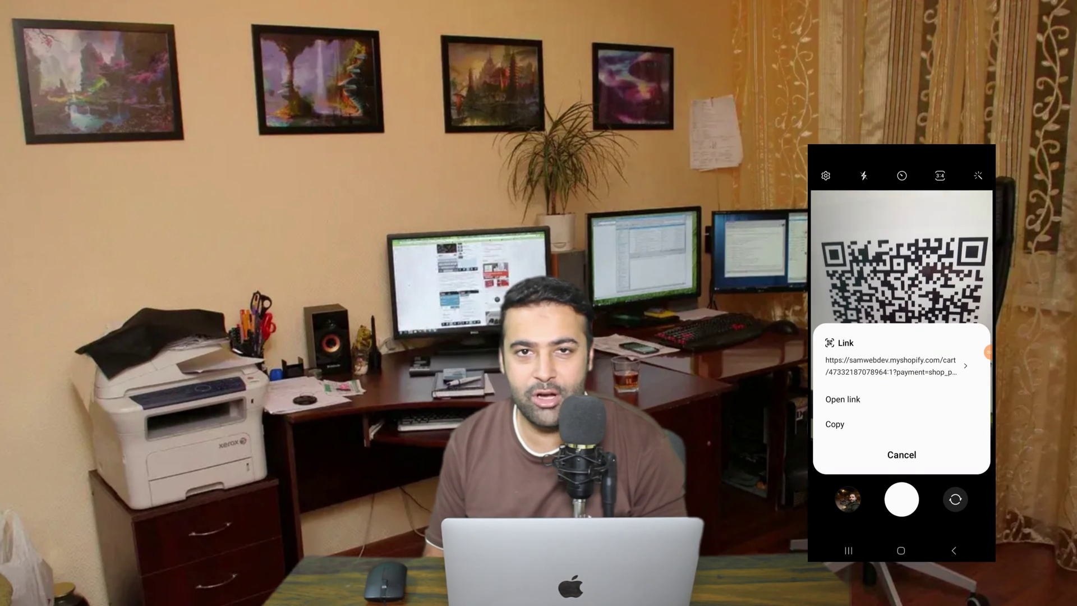
click(901, 452)
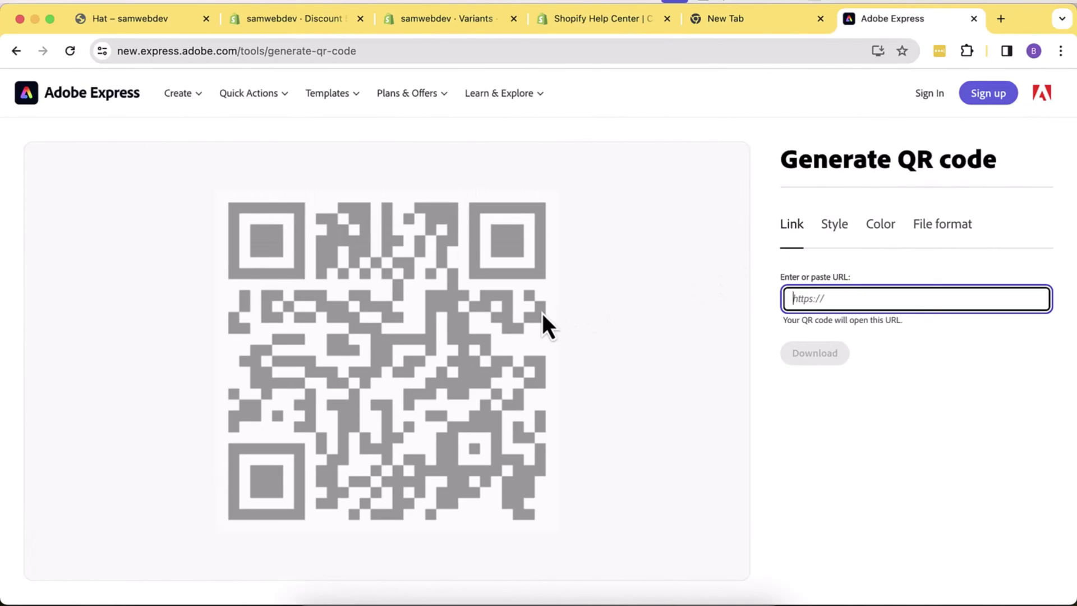
Copy the Shopify cart link with the shop_pay payment and 50off discount parameters and paste it as the QR code's URL.
click(729, 18)
click(647, 50)
key(super+a)
key(super+c)
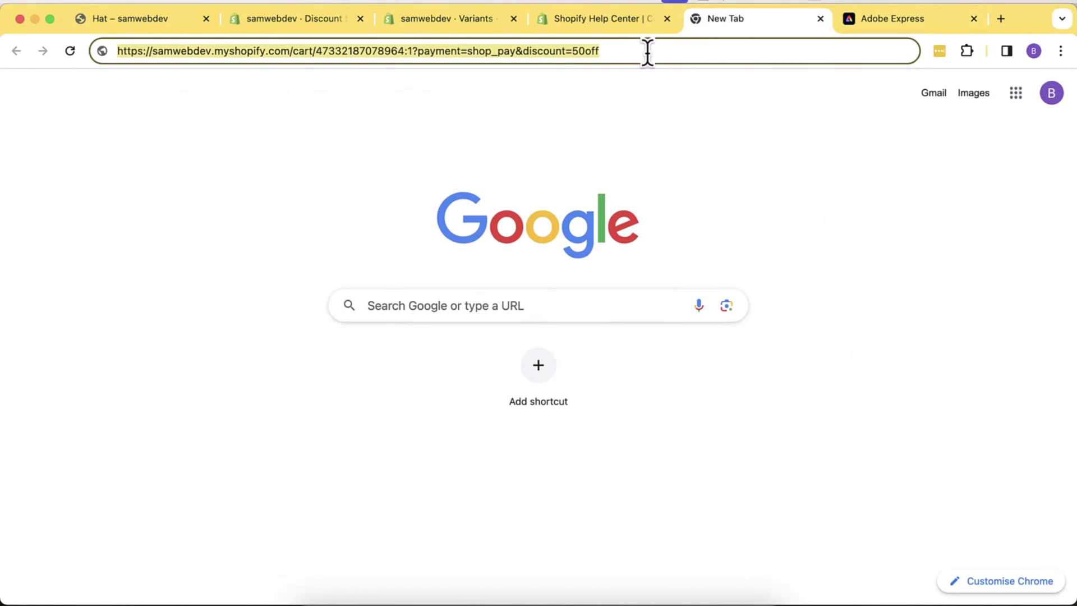
click(876, 20)
key(super+v)
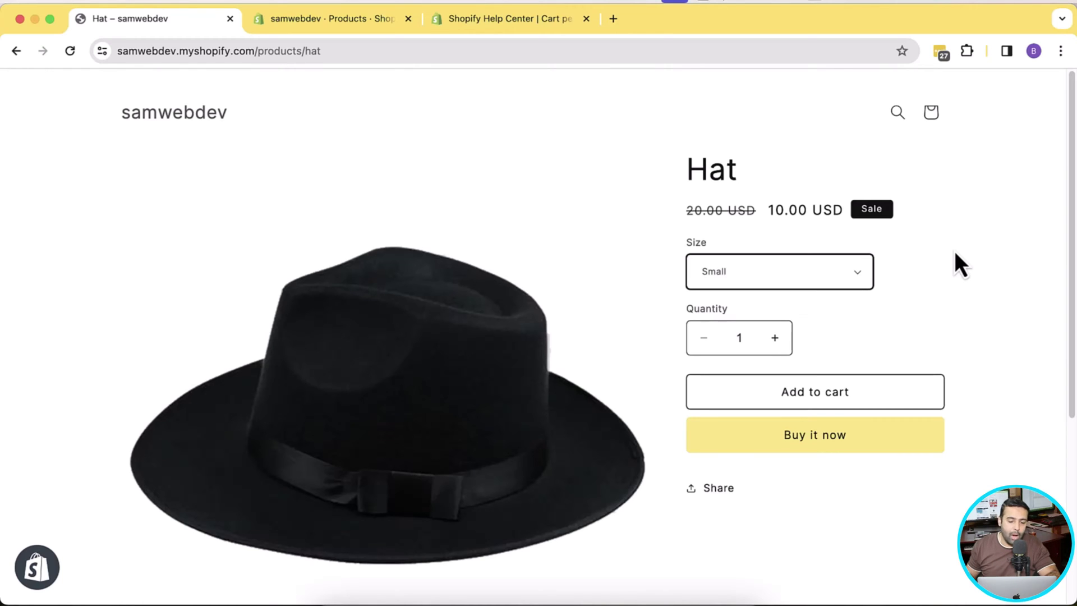
Examine the Help Center's cart permalink example with a discount code, especially its variant ID and discount value.
click(527, 28)
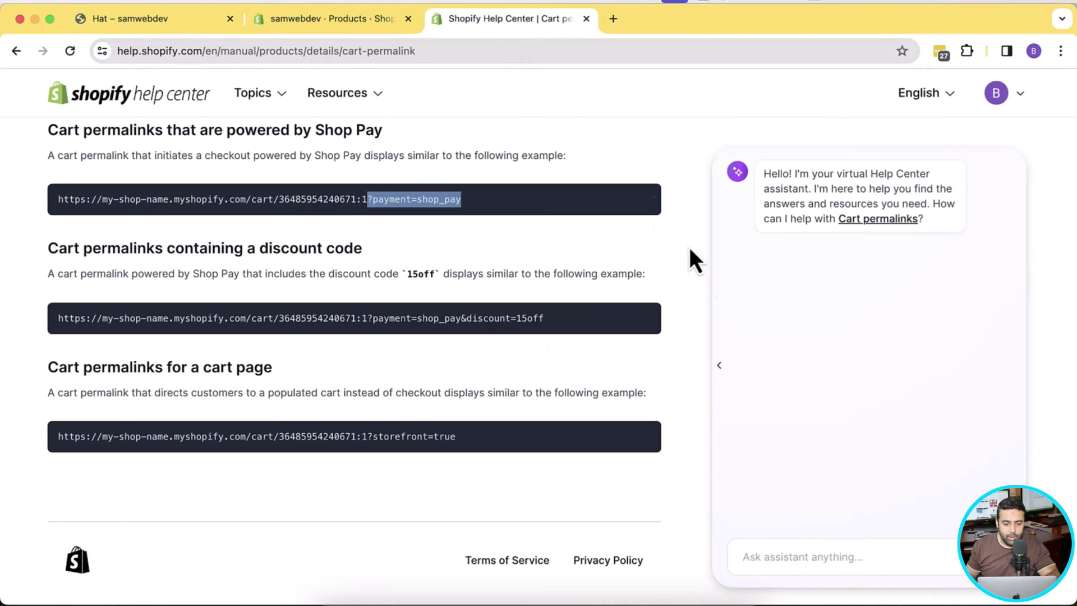
click(716, 281)
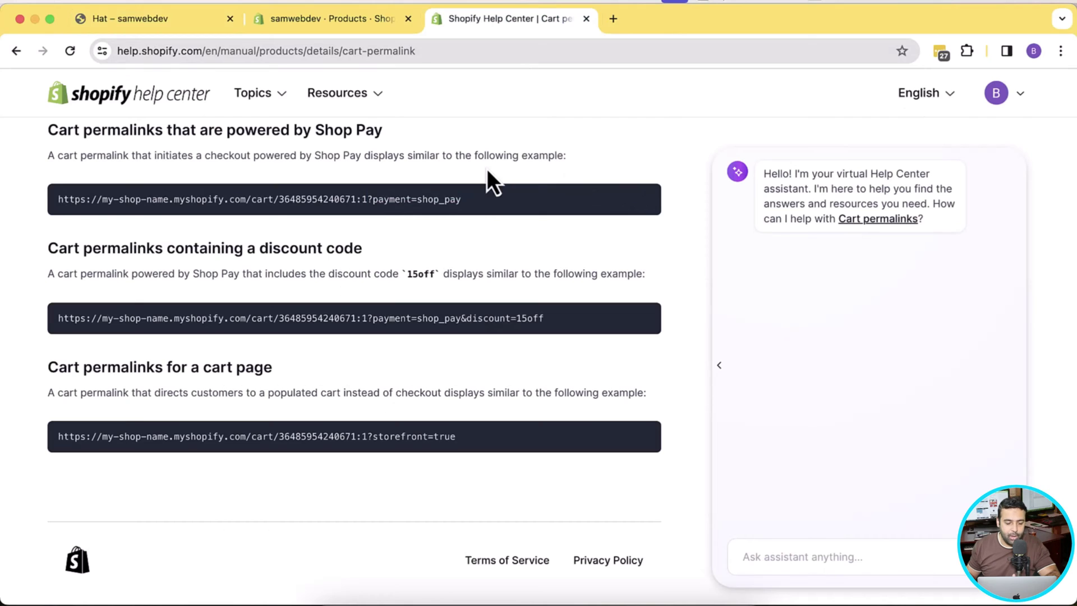
click(418, 50)
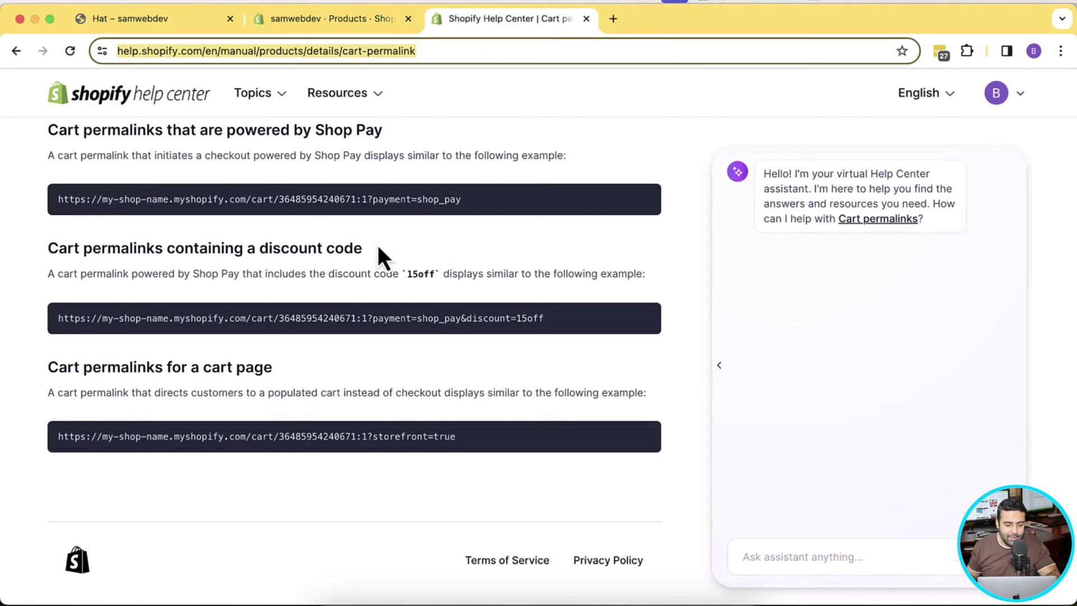
drag(56, 324, 242, 335)
click(511, 343)
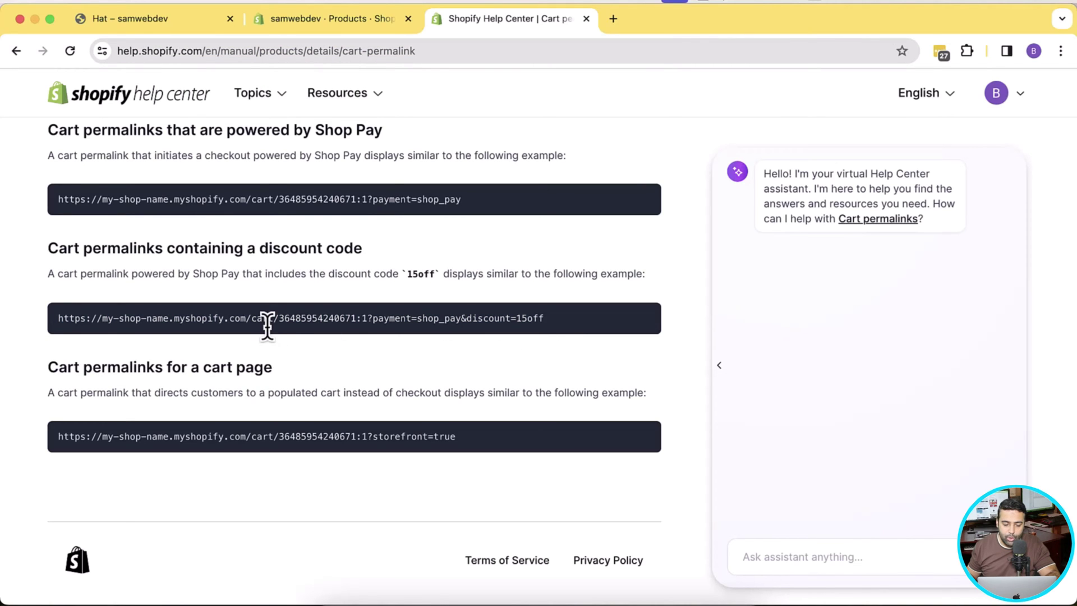
drag(279, 320, 337, 320)
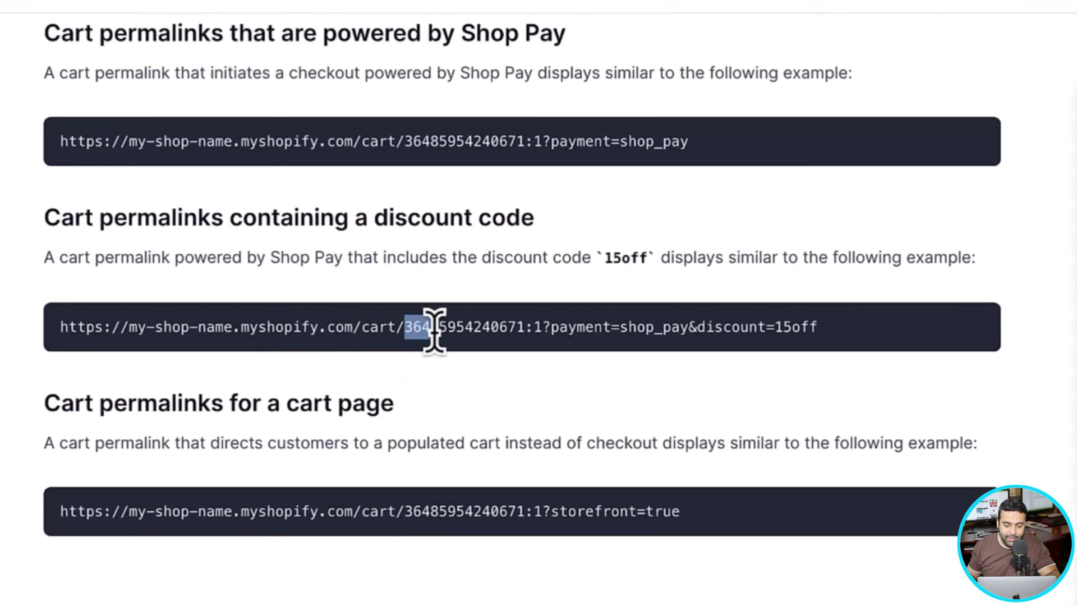
drag(495, 329, 522, 327)
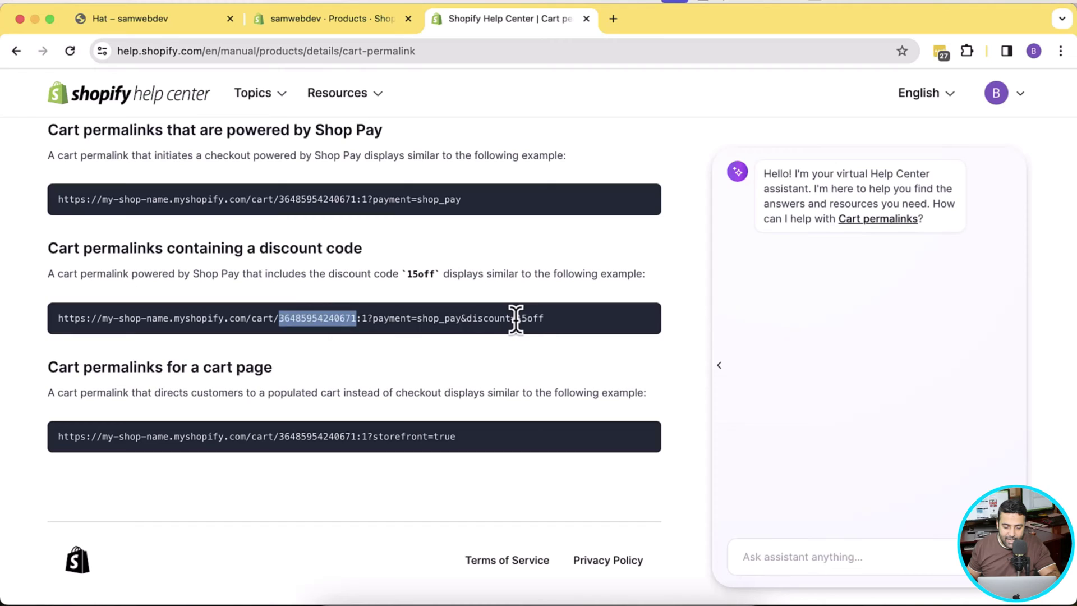
drag(776, 326, 801, 326)
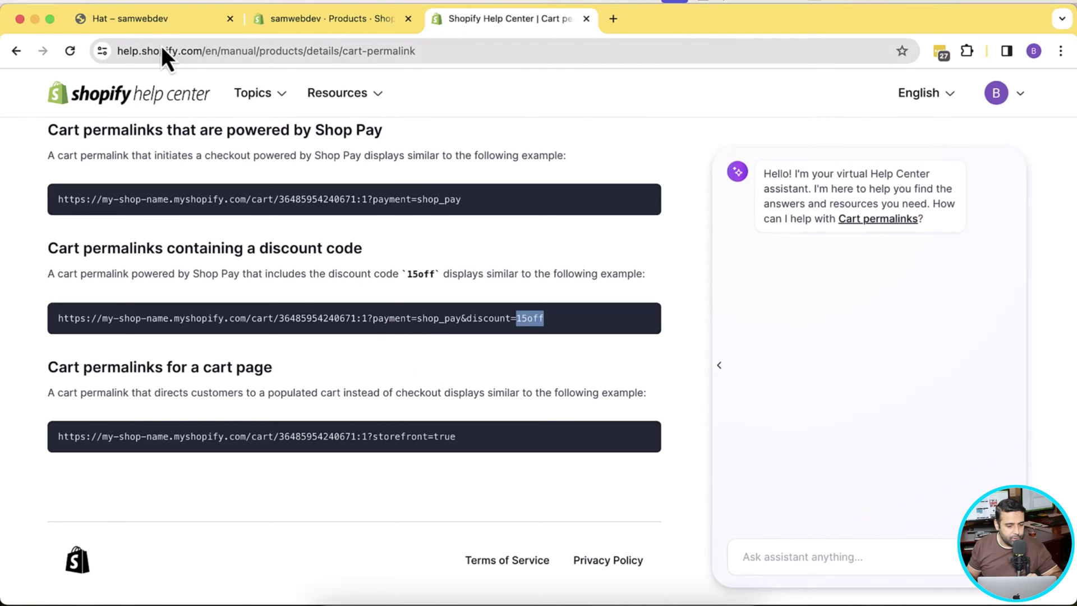
Go to the storefront's Hat product page and choose the Medium size.
click(147, 22)
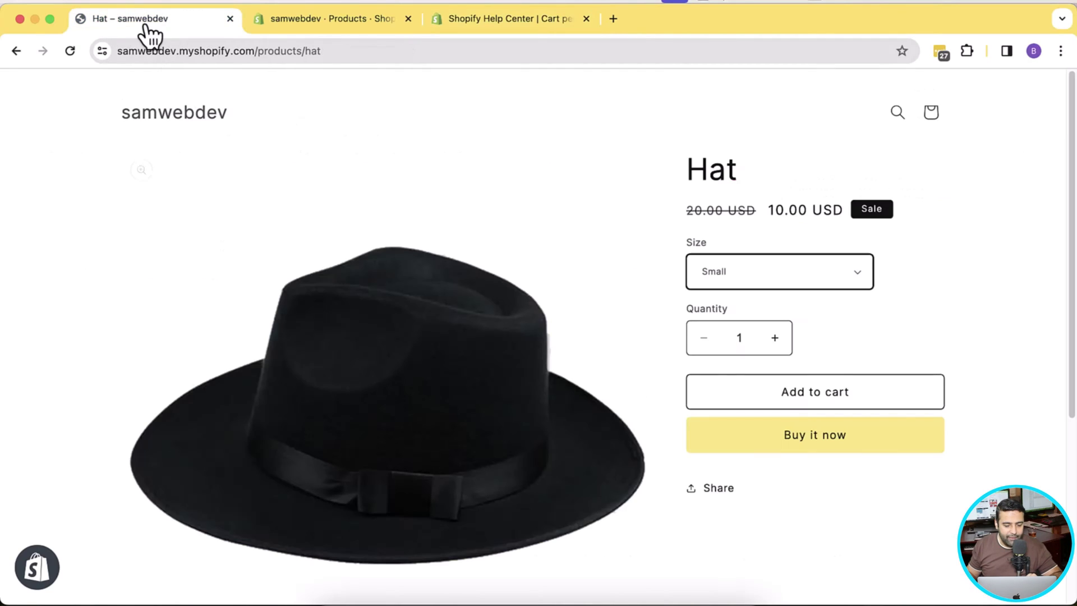
click(818, 283)
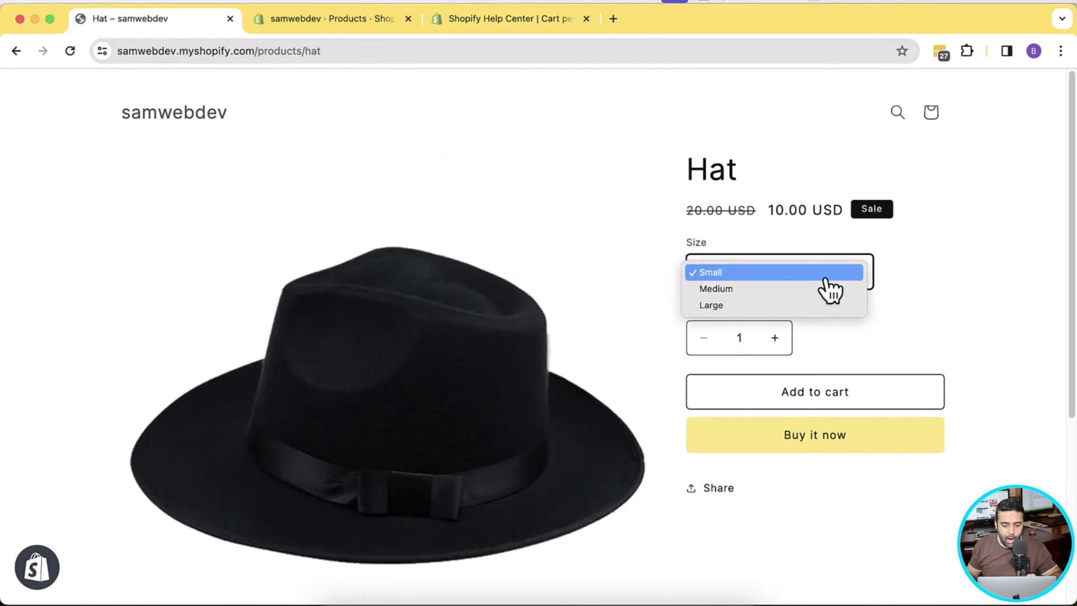
click(748, 291)
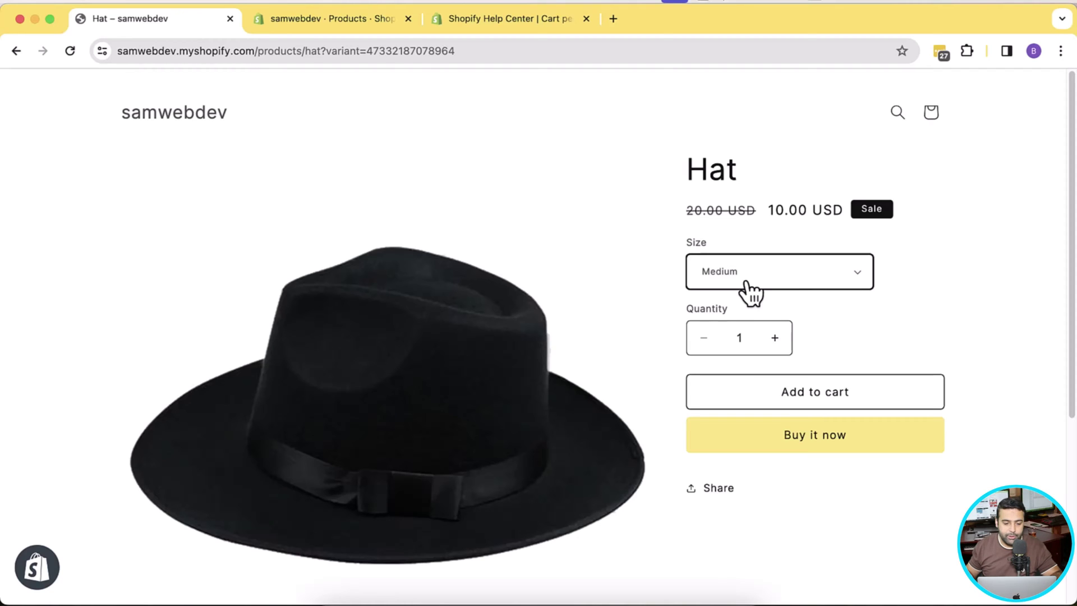
Open the 50off discount in the Shopify admin's discounts and highlight its discount code.
click(359, 28)
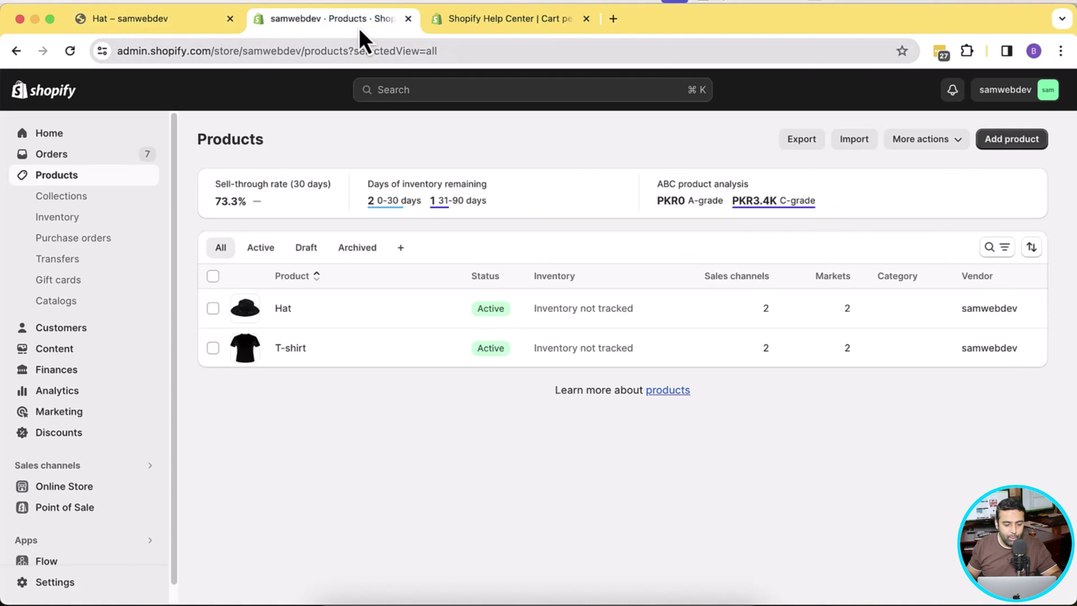
click(77, 438)
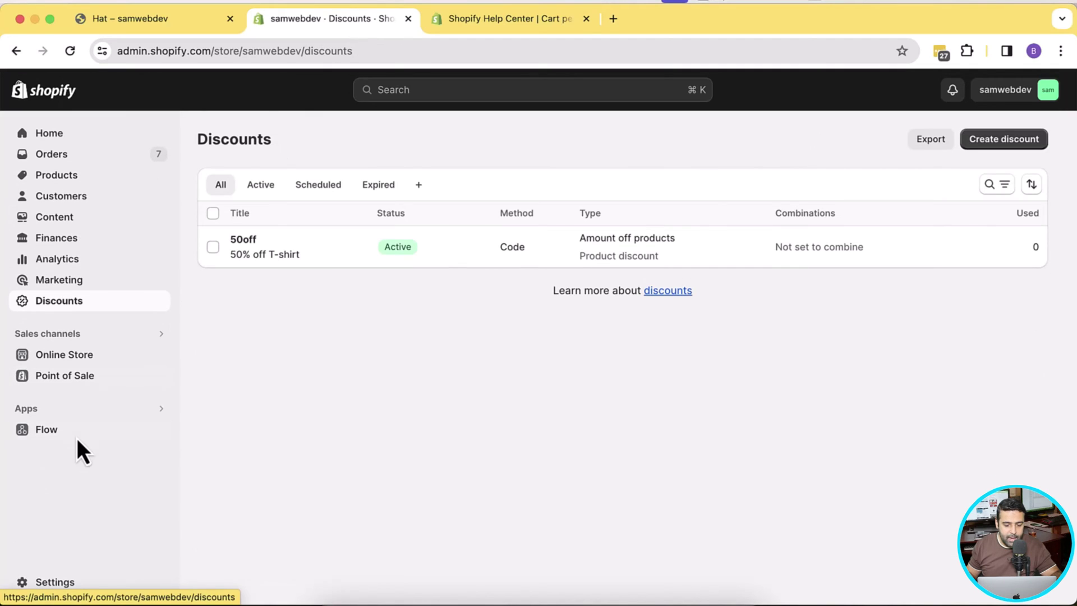
click(298, 259)
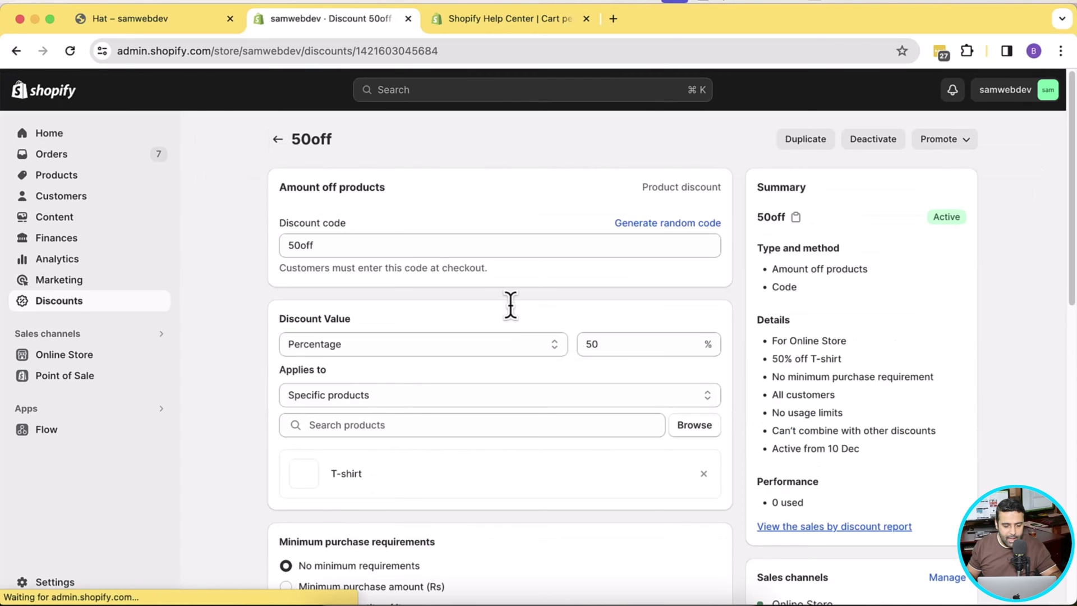
drag(387, 245, 279, 245)
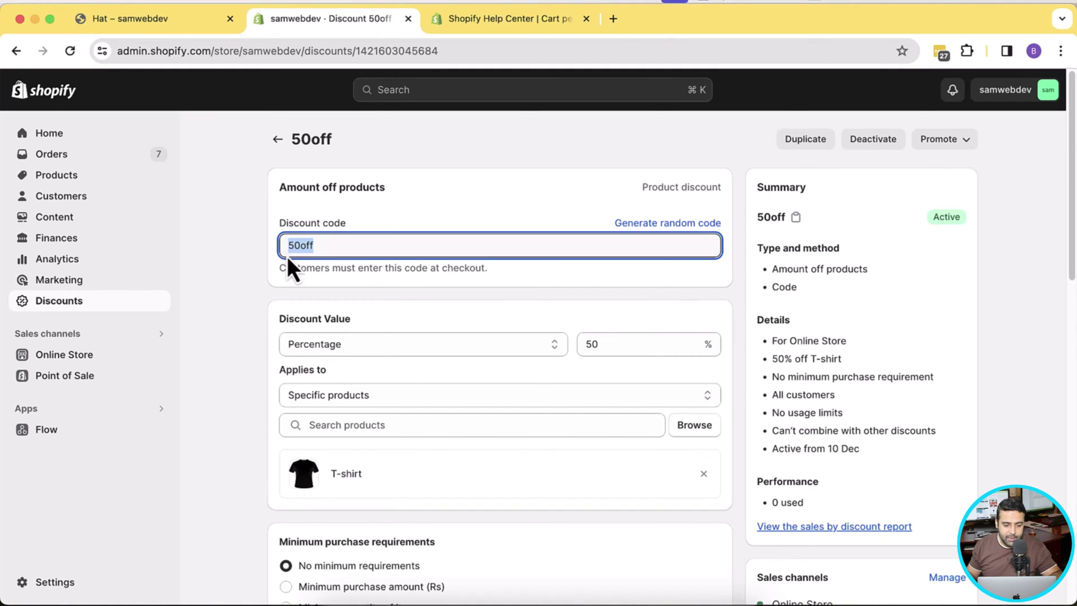
Go back to the Help Center's discount permalink example and examine its variant ID, quantity and shop name parts.
click(501, 22)
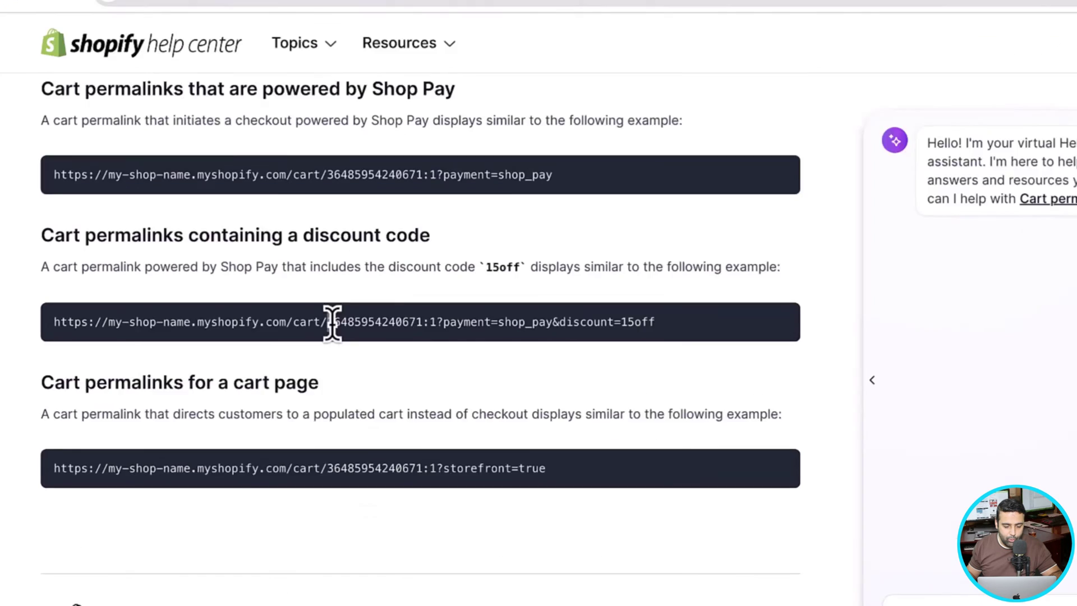
drag(280, 318, 359, 322)
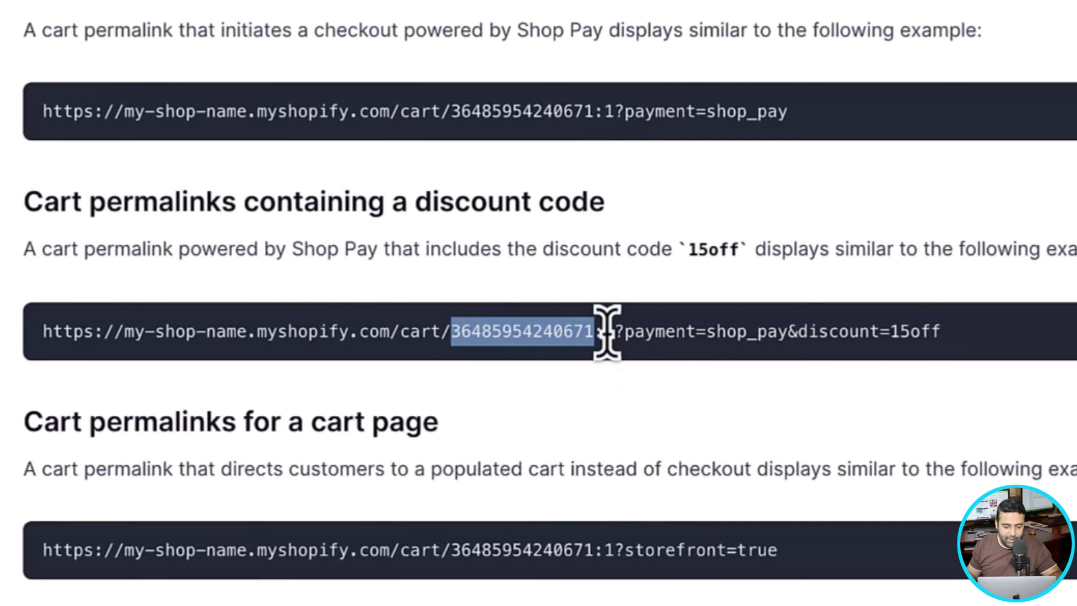
drag(608, 329, 614, 335)
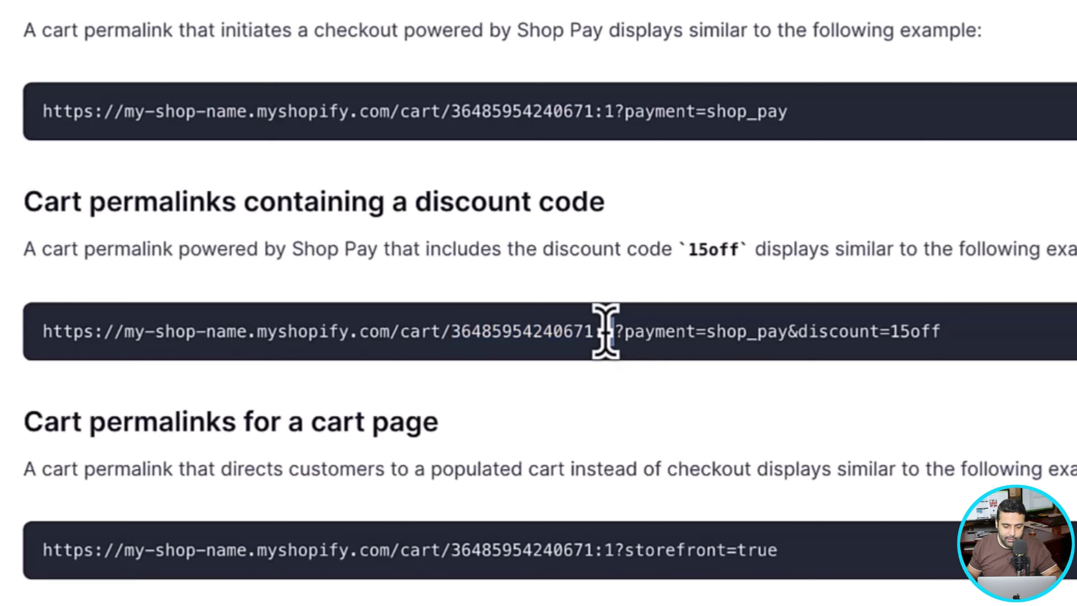
drag(449, 331, 596, 331)
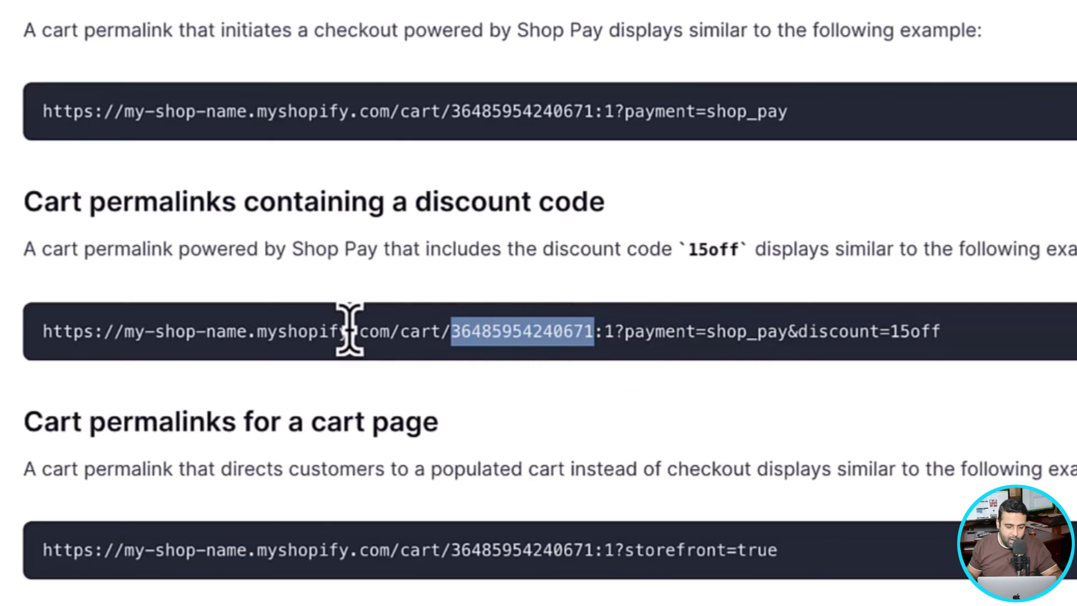
drag(349, 331, 125, 329)
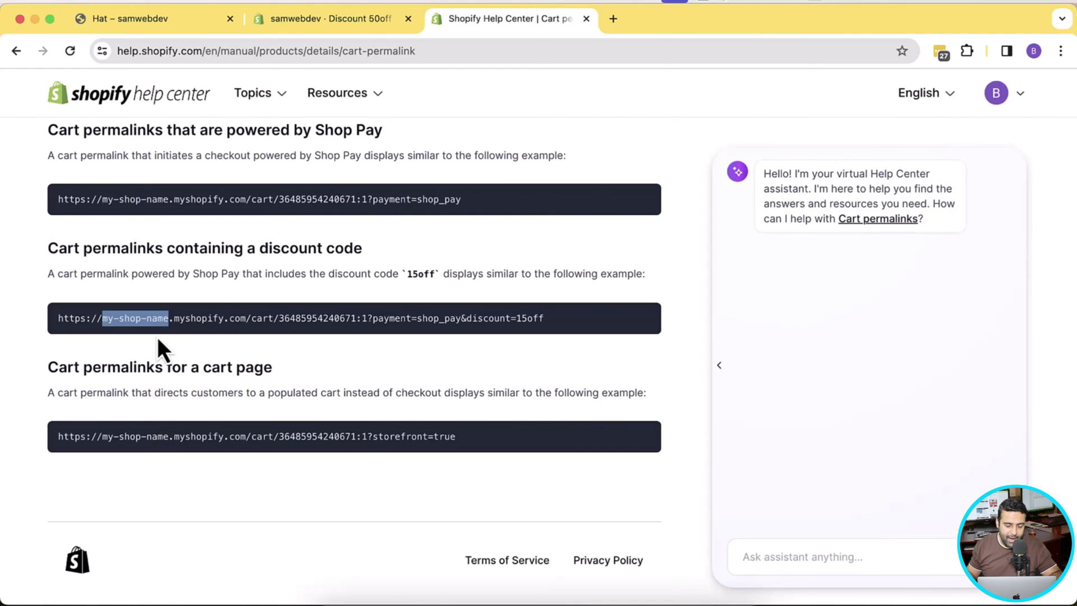
Highlight the store name and the variant ID in the storefront Hat page's address.
click(156, 24)
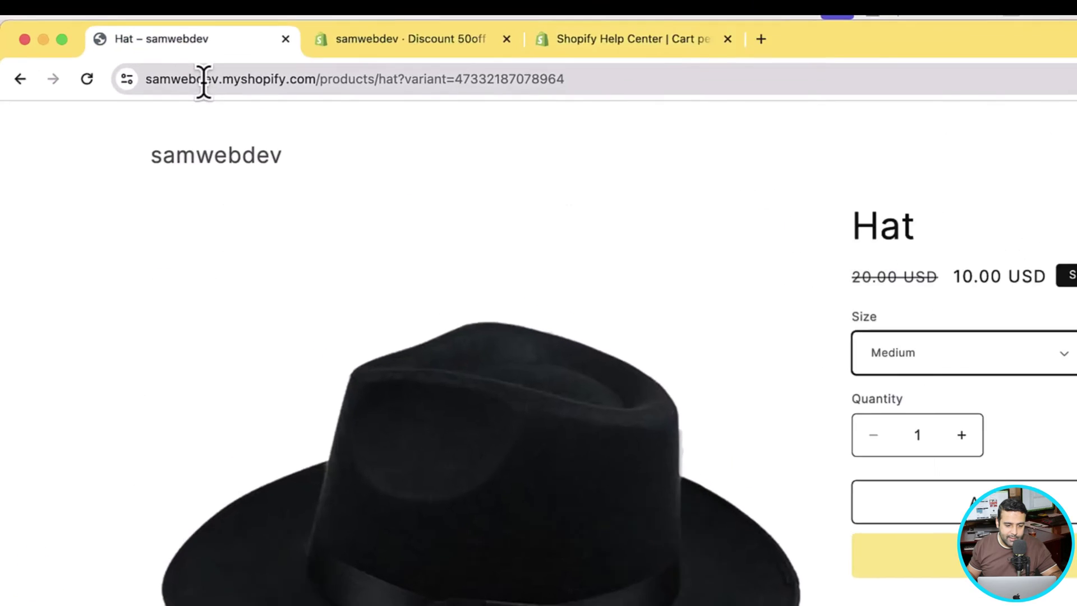
double_click(183, 52)
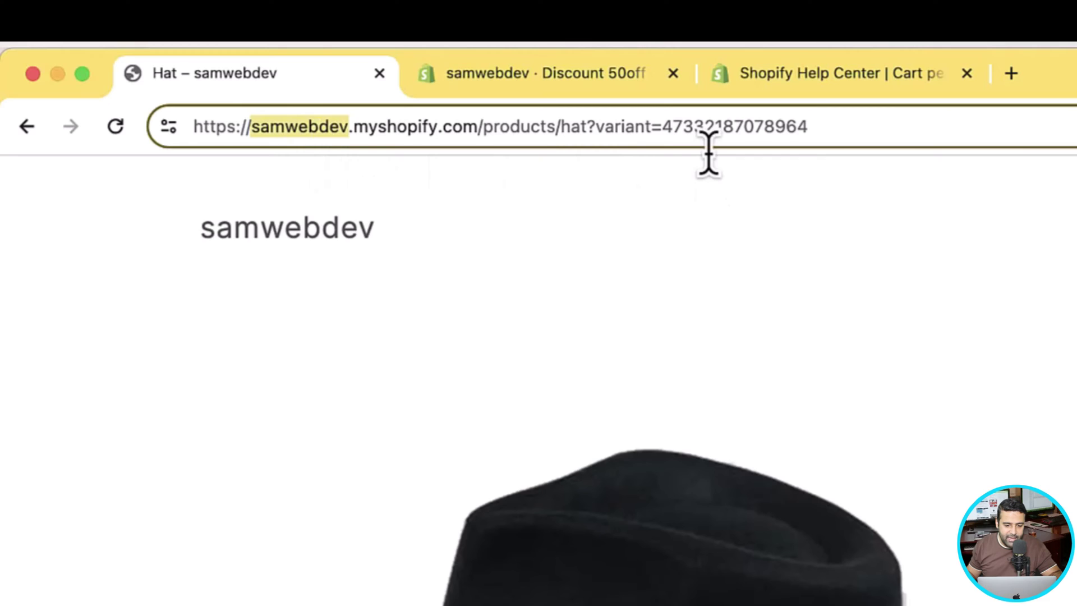
double_click(712, 127)
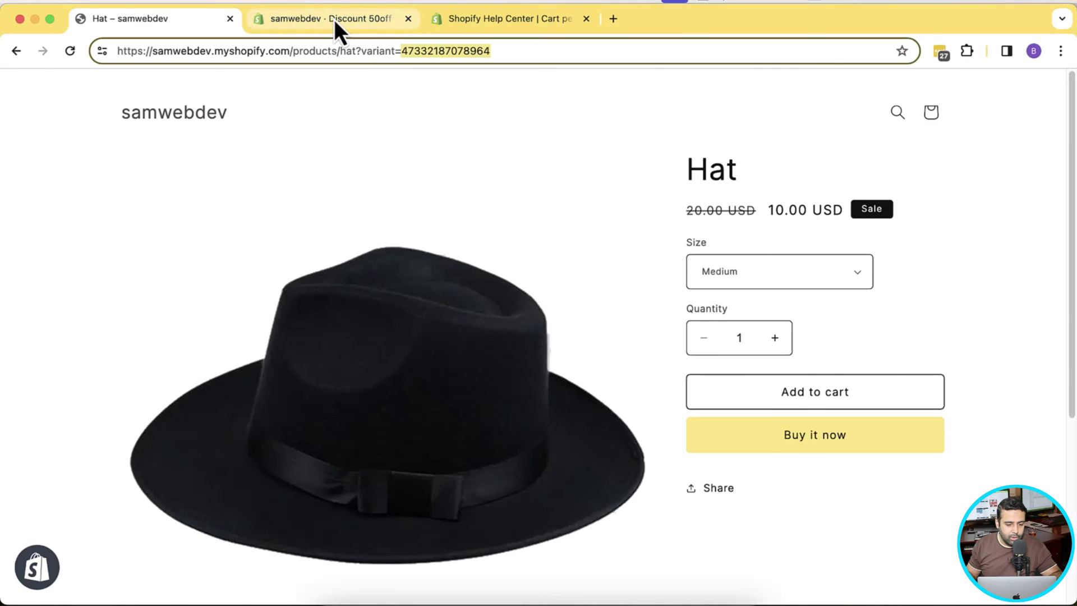
Open the admin's product list separately from the 50off discount page and open the Hat product there.
click(550, 73)
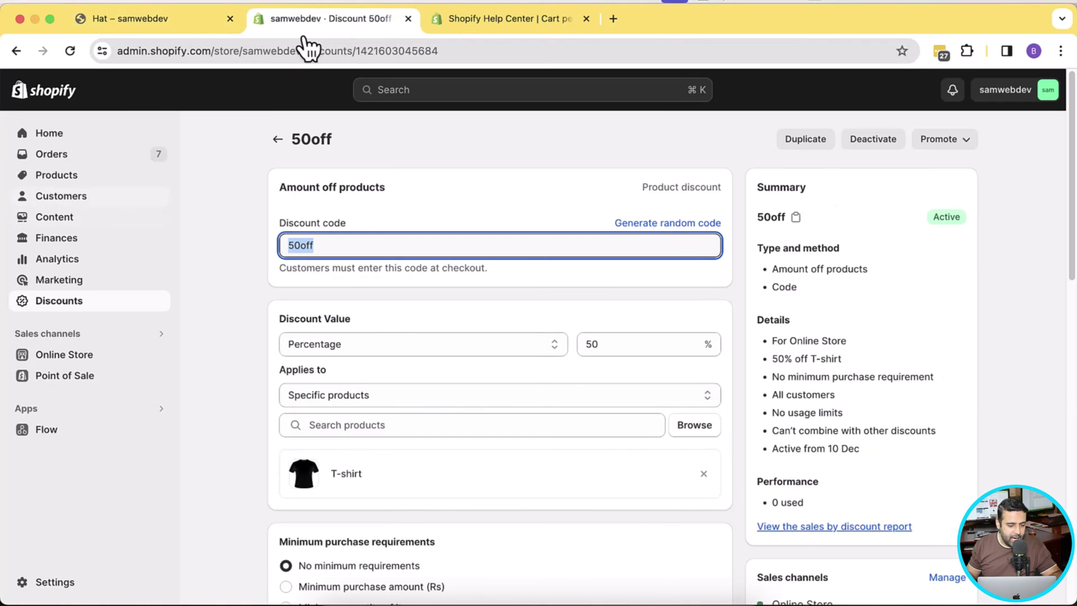
right_click(83, 177)
click(87, 183)
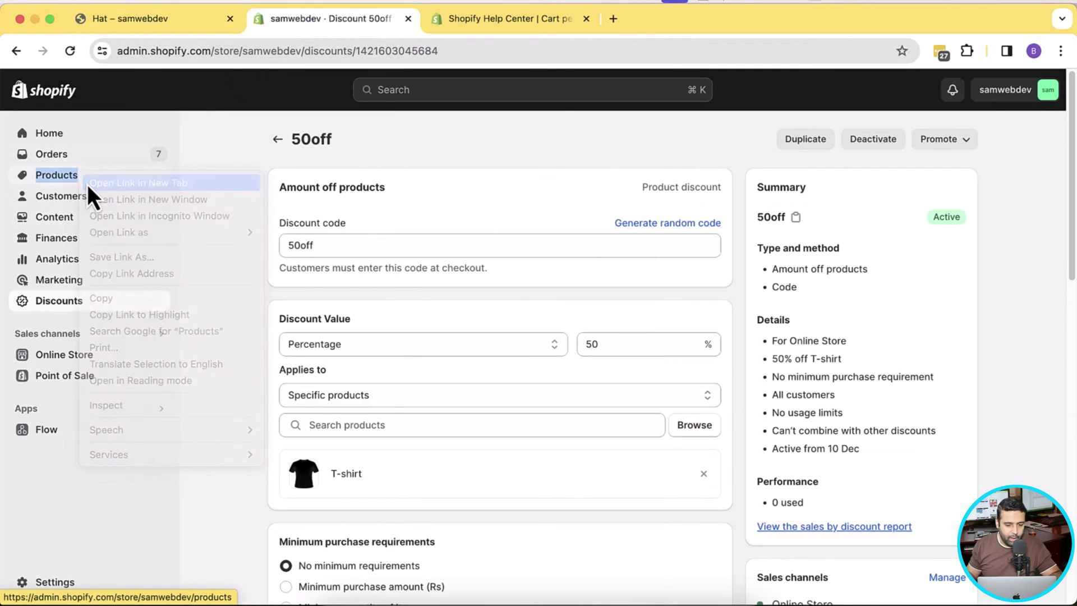
click(473, 21)
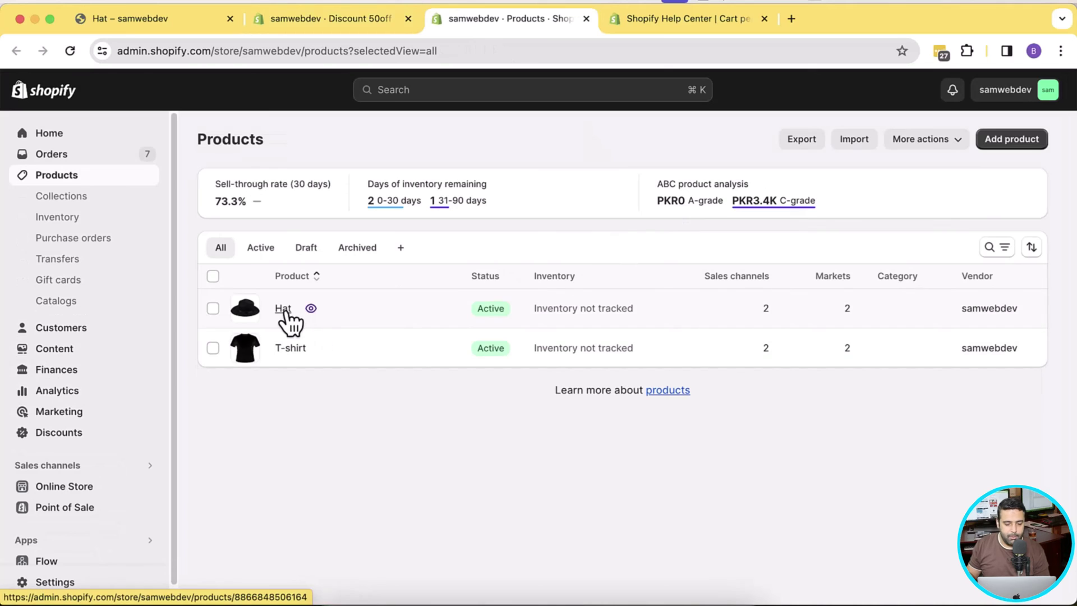
click(284, 313)
click(192, 27)
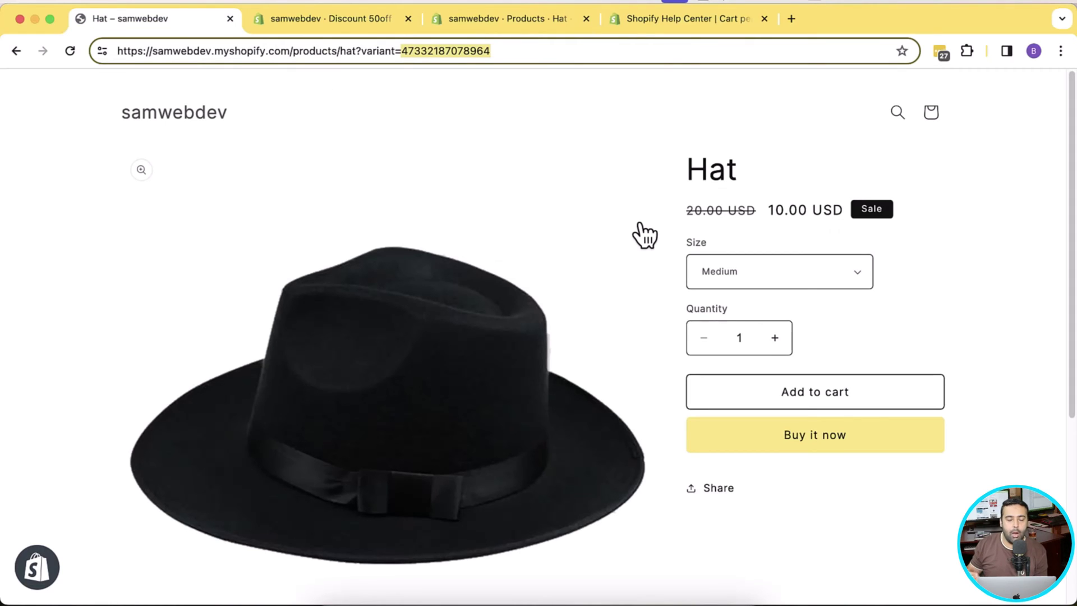
click(551, 29)
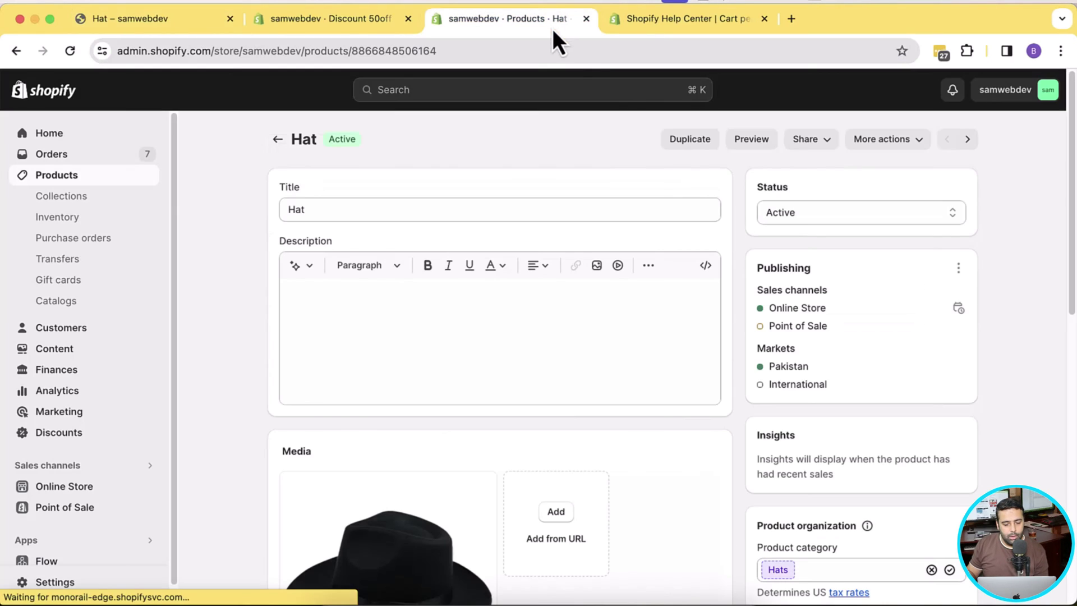
Open the Hat's Medium variant for editing and select the variant ID in the page address.
scroll(803, 246, down, 7)
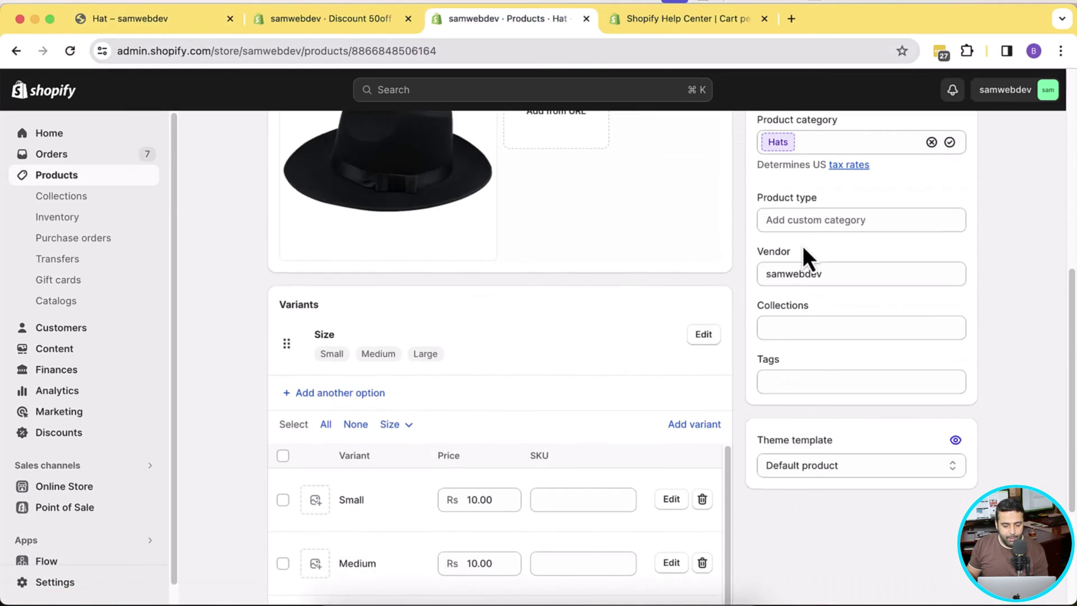
scroll(803, 245, down, 3)
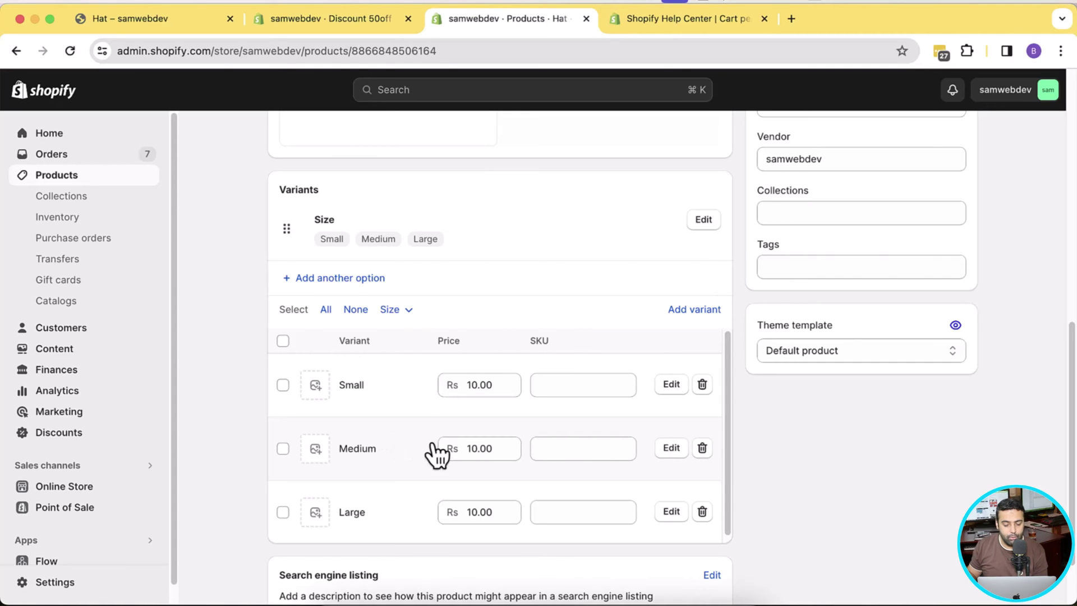
click(679, 457)
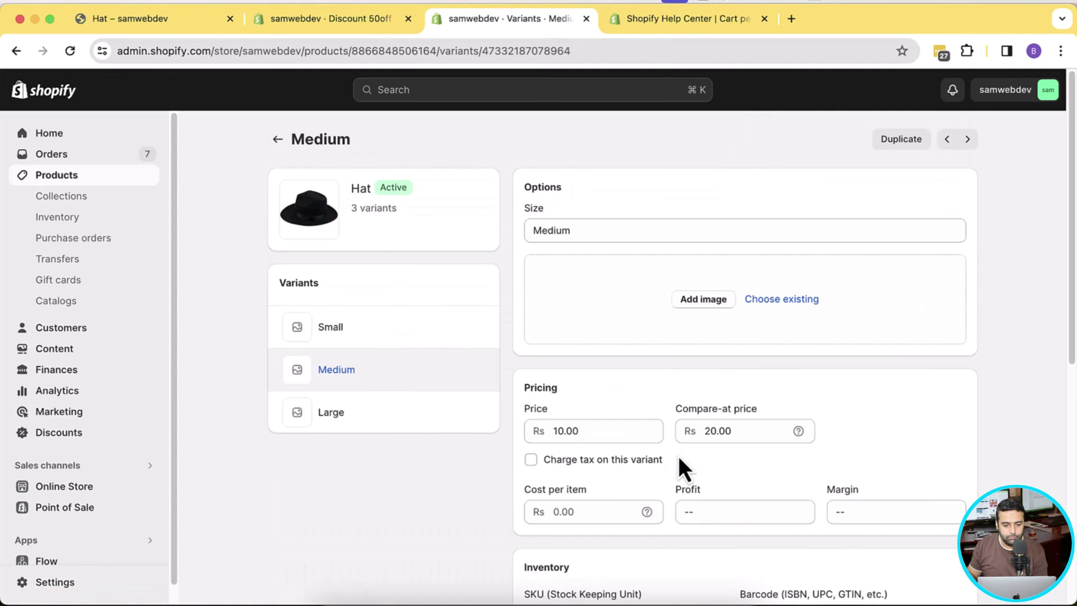
double_click(505, 50)
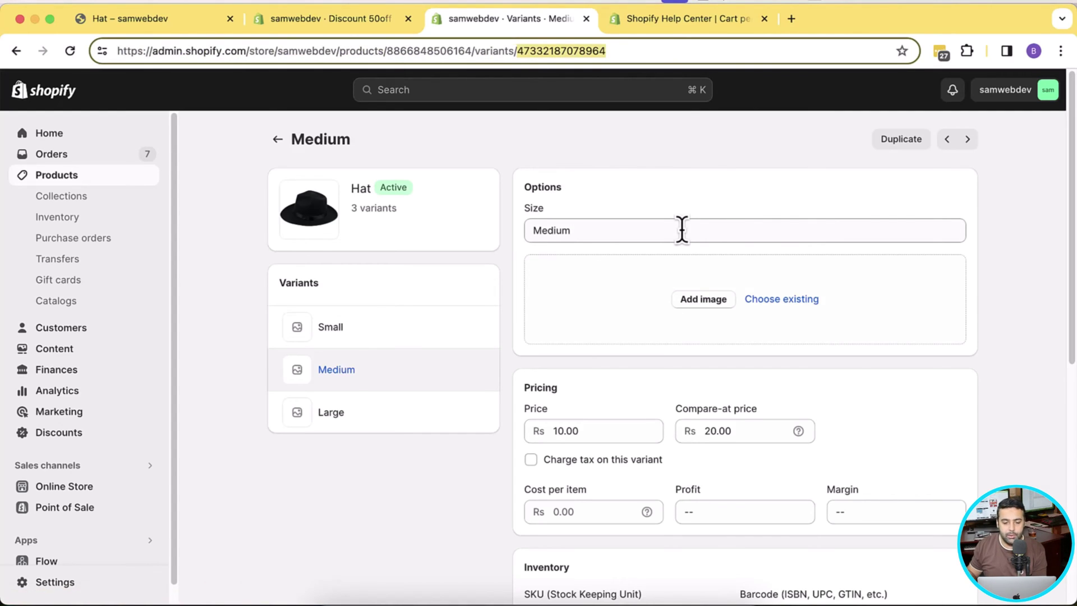
Compare the variant ID in the storefront Hat page's address with the one in the admin's Medium variant address.
click(213, 20)
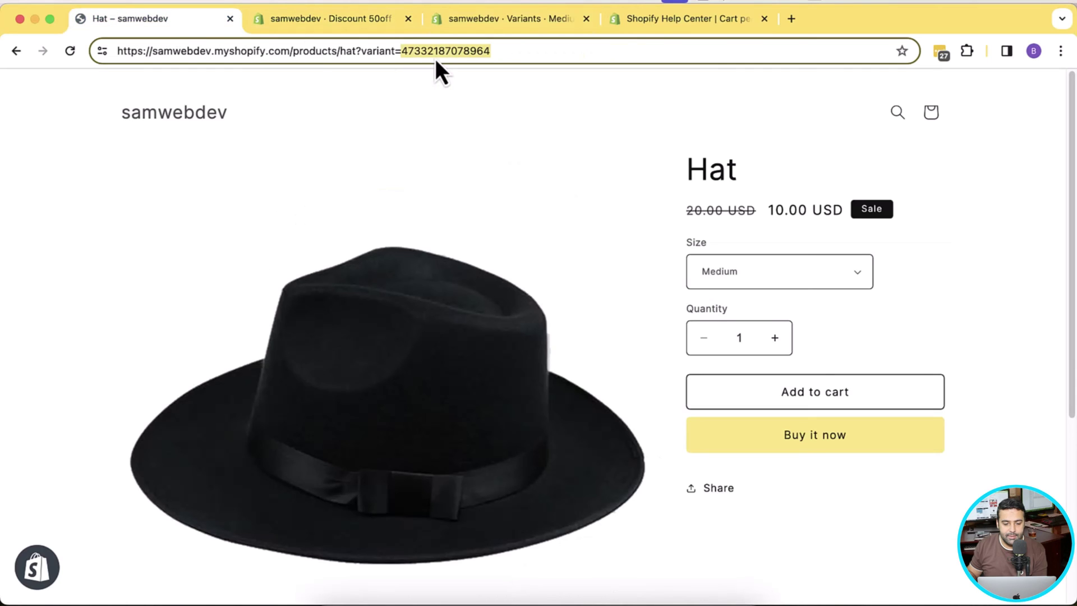
click(524, 21)
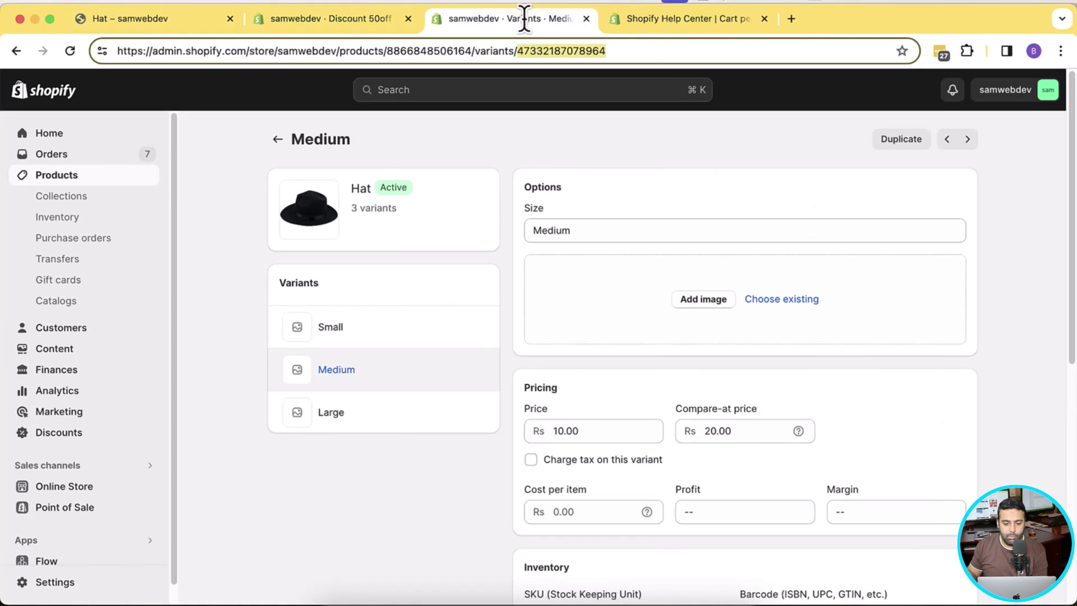
double_click(561, 51)
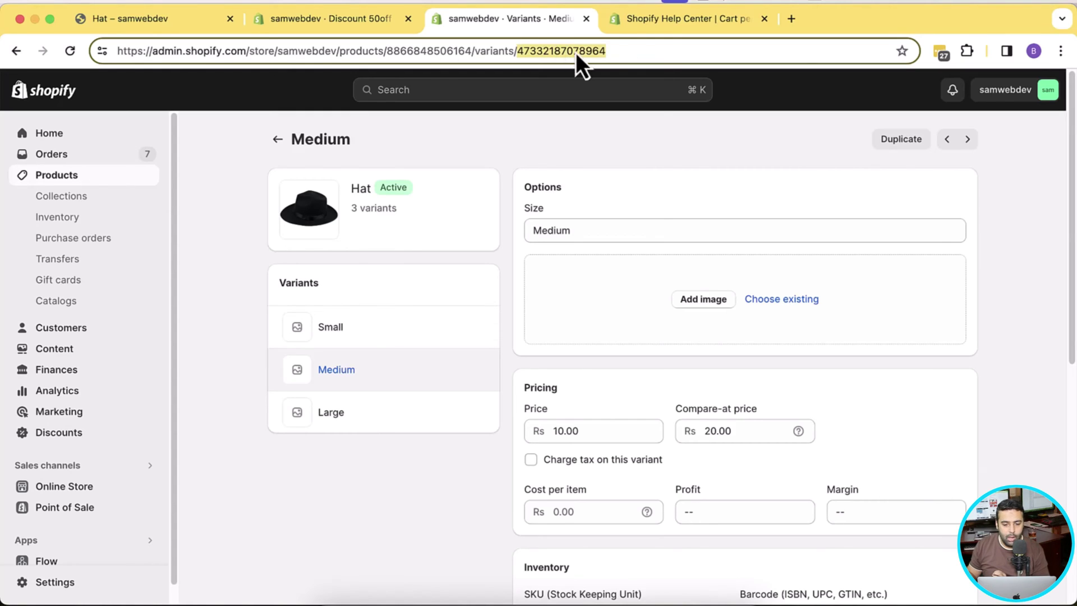
Copy the Help Center's discount code permalink example and paste it as the address in a new browser tab.
click(662, 18)
triple_click(299, 318)
key(super+c)
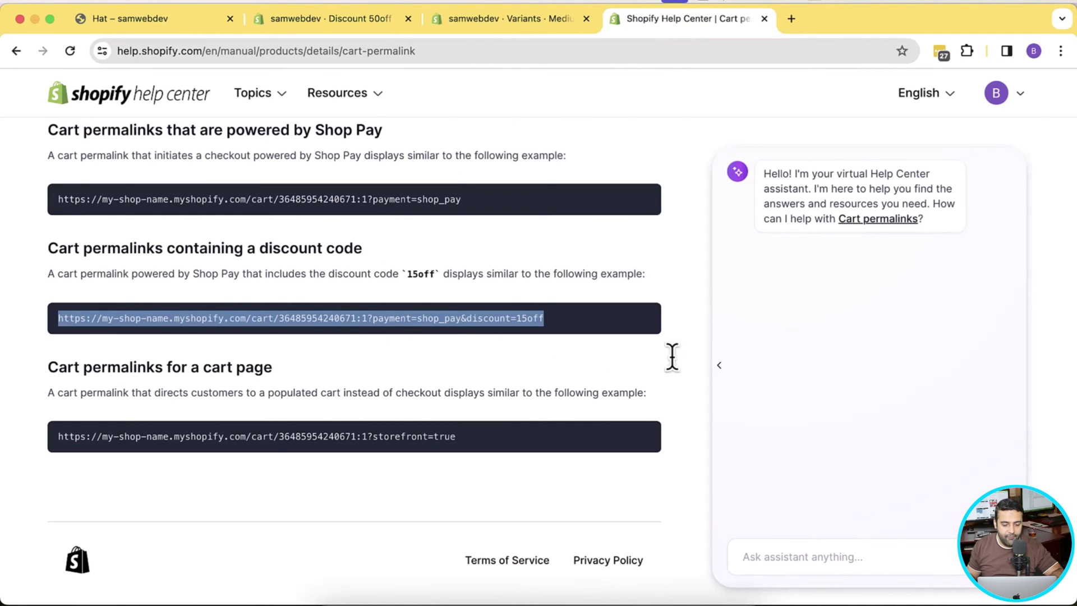
click(793, 28)
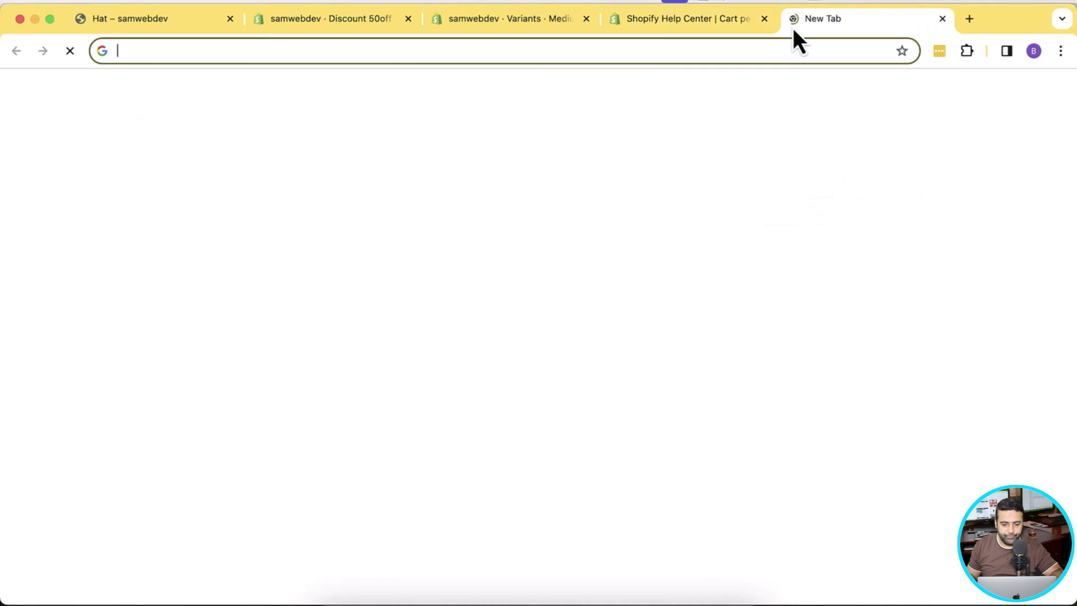
key(super+v)
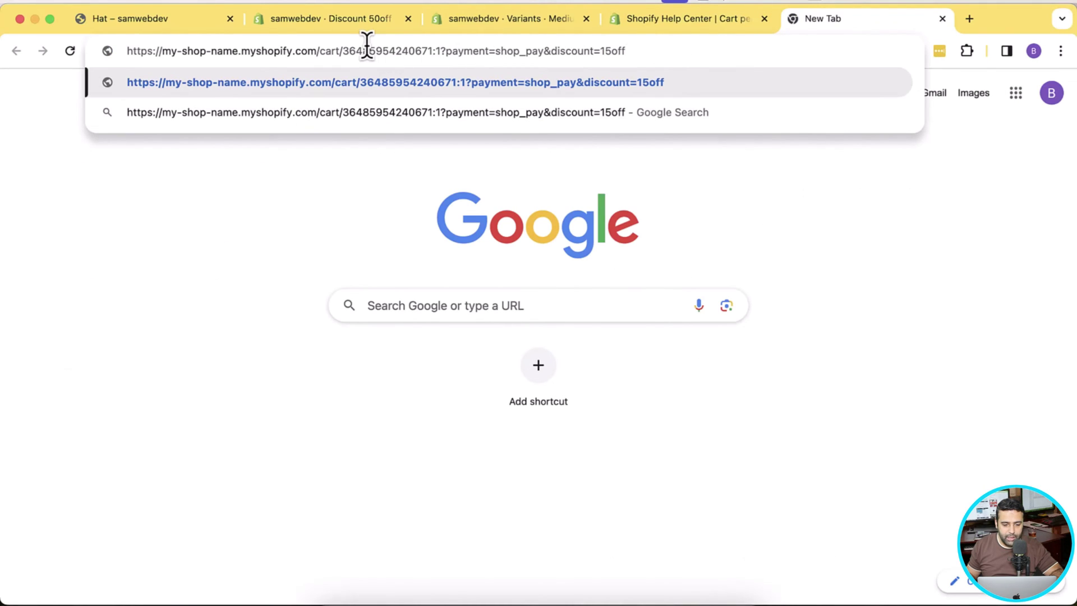
double_click(374, 50)
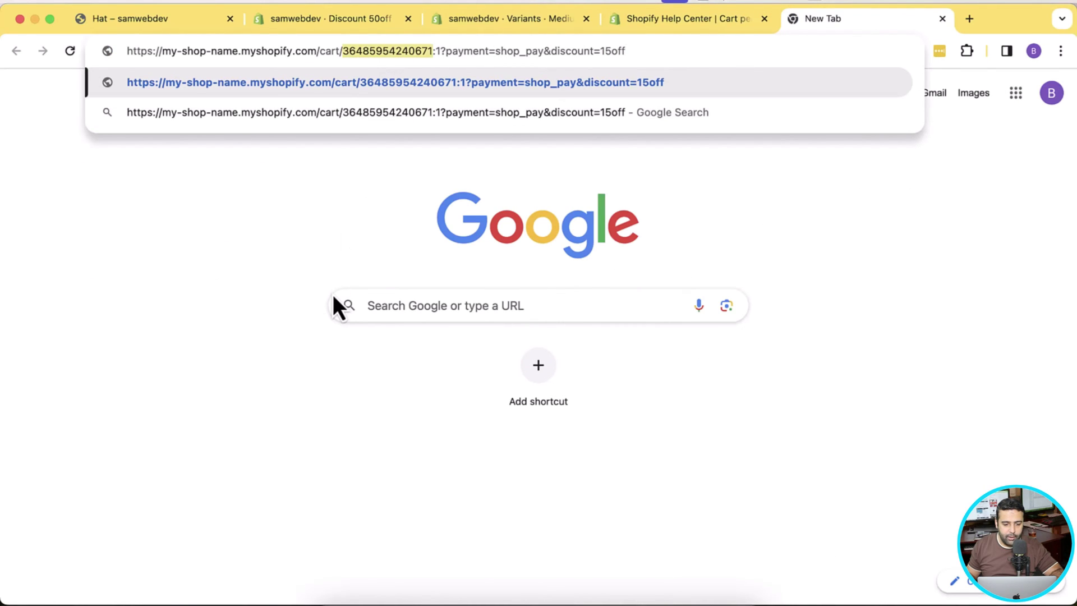
click(488, 28)
right_click(549, 51)
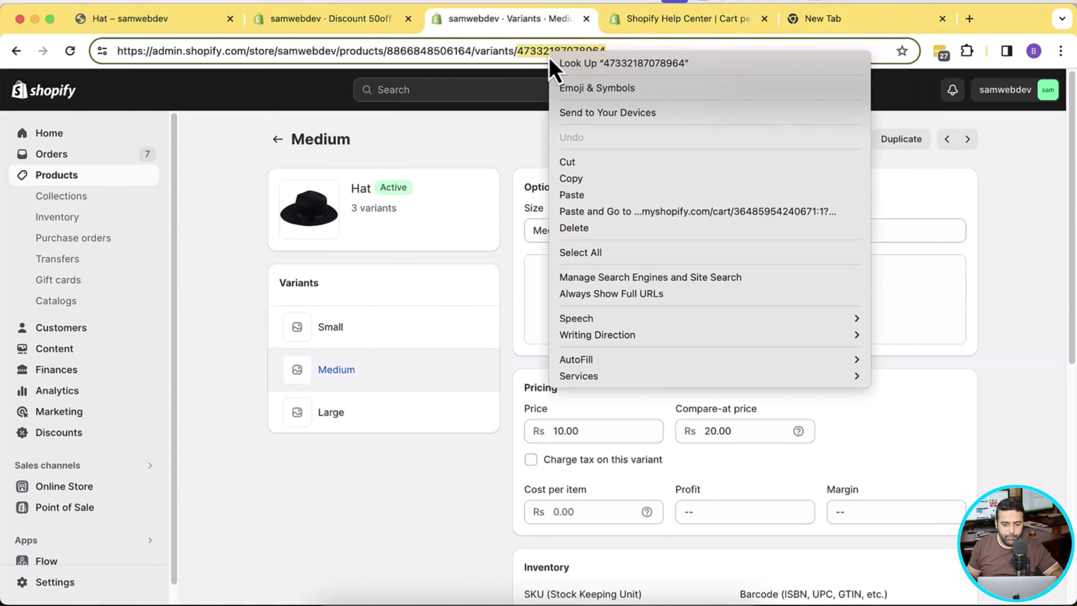
click(588, 175)
click(810, 26)
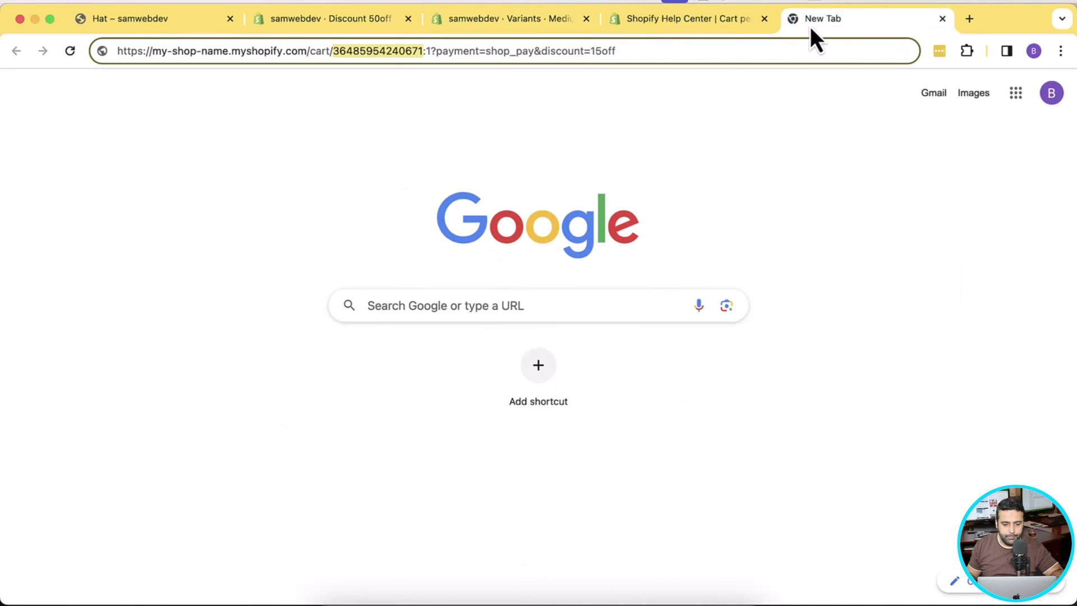
right_click(388, 57)
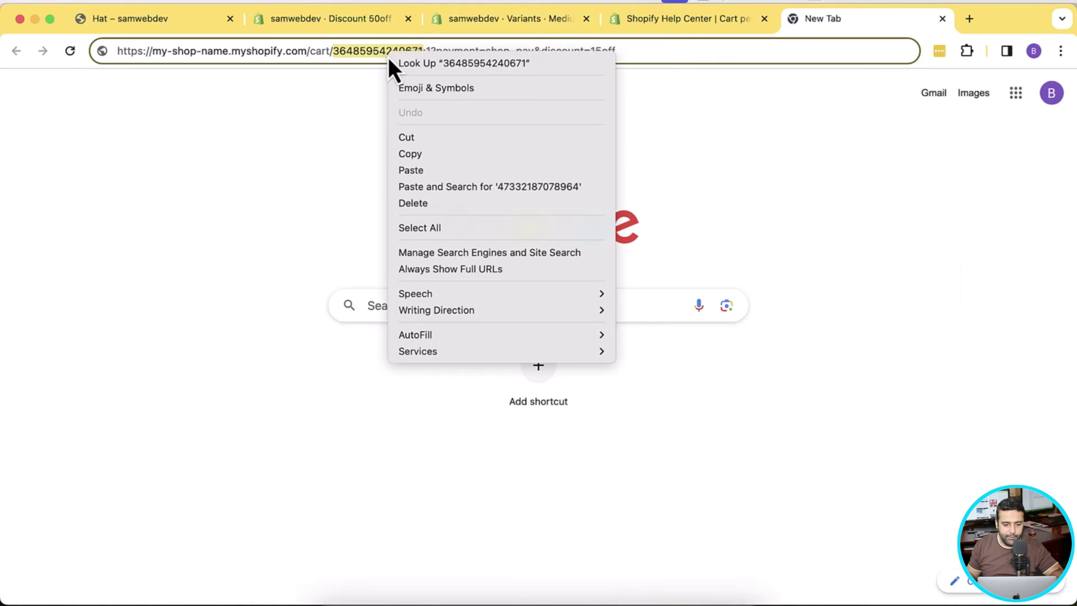
click(417, 170)
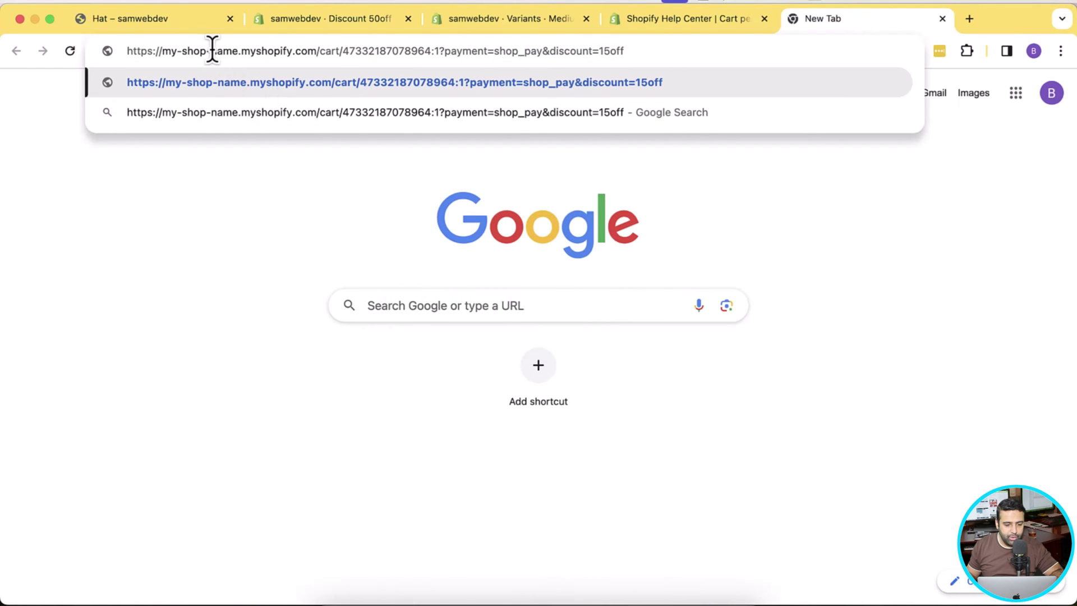
Replace my-shop-name in the permalink with the store name samwebdev, copied from the storefront Hat page's address.
drag(238, 51, 164, 51)
click(176, 21)
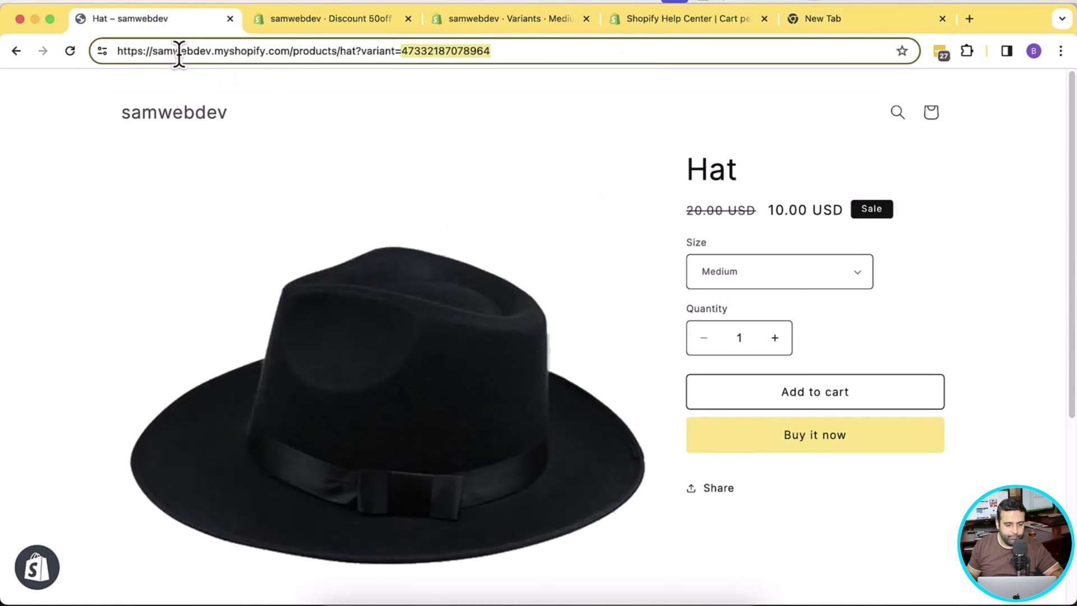
double_click(179, 51)
right_click(183, 51)
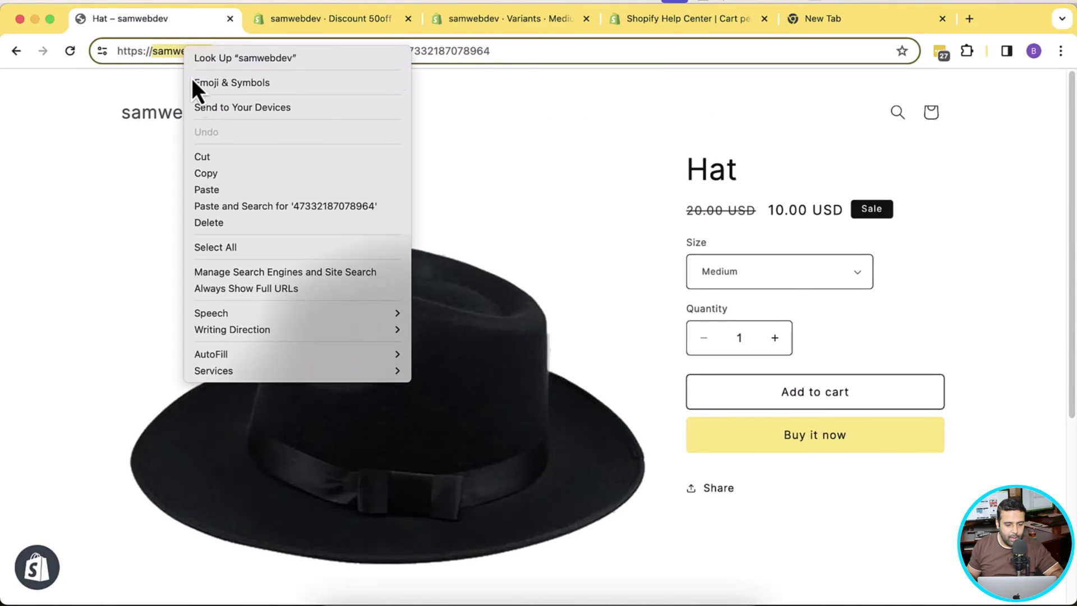
click(220, 174)
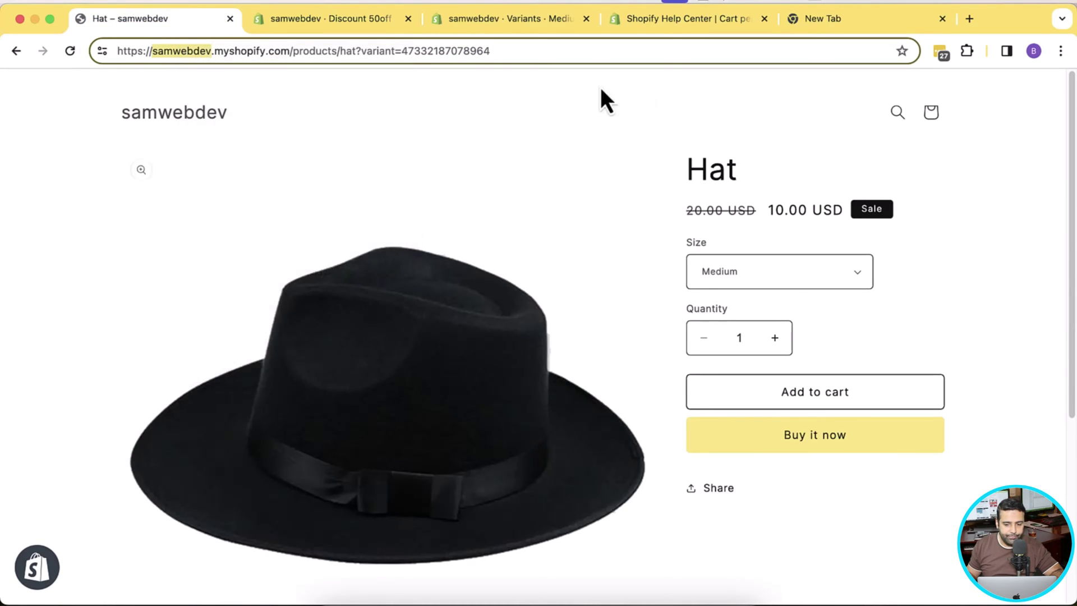
click(841, 28)
right_click(197, 52)
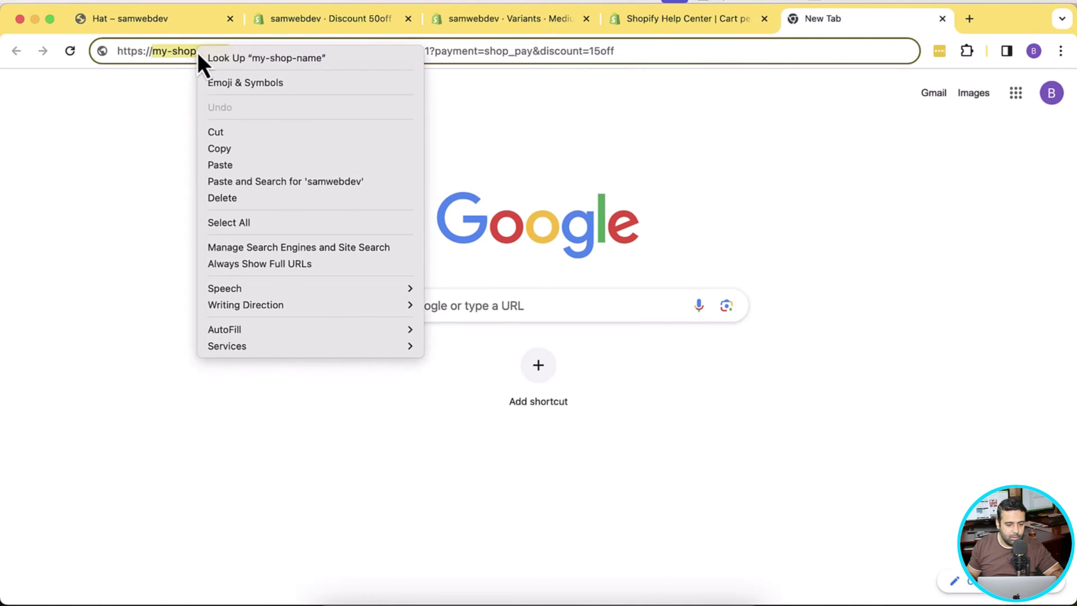
click(240, 165)
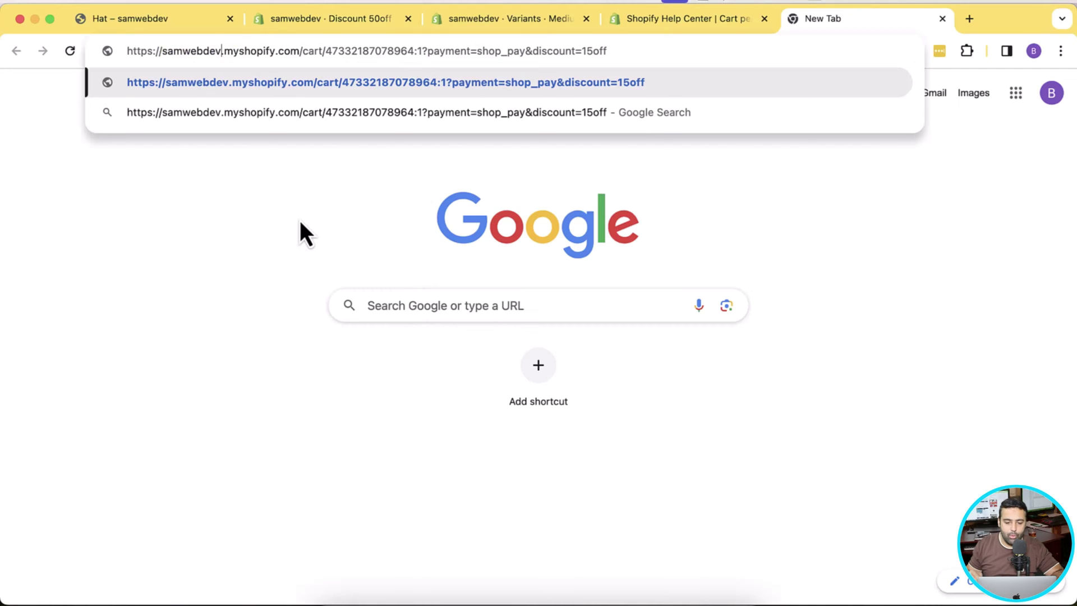
Copy the discount code 50off from the admin discount page and replace 15off in the permalink with it.
click(377, 28)
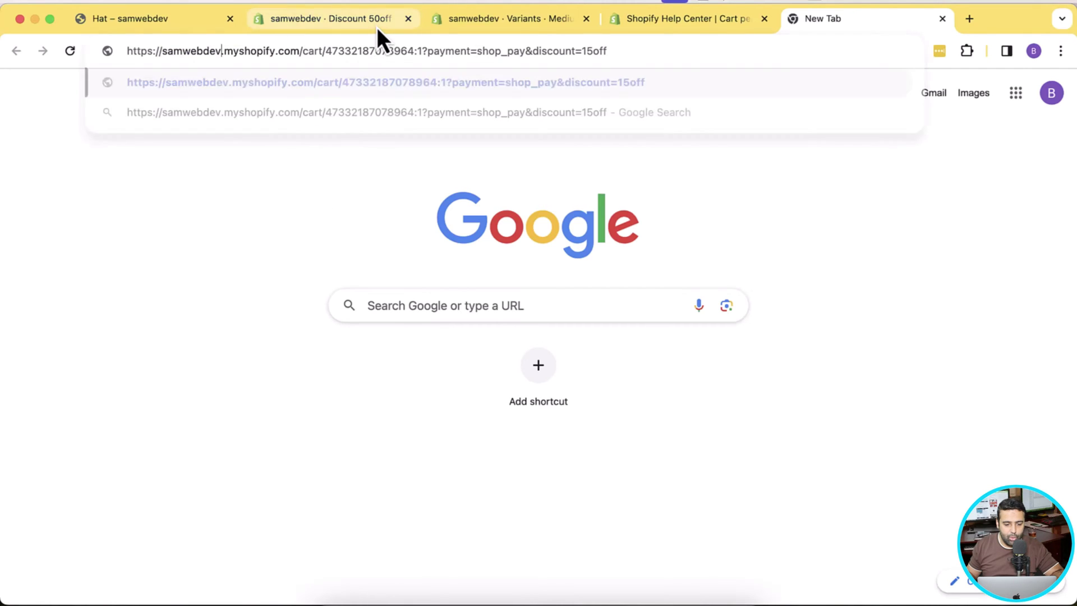
click(335, 245)
drag(335, 247, 280, 252)
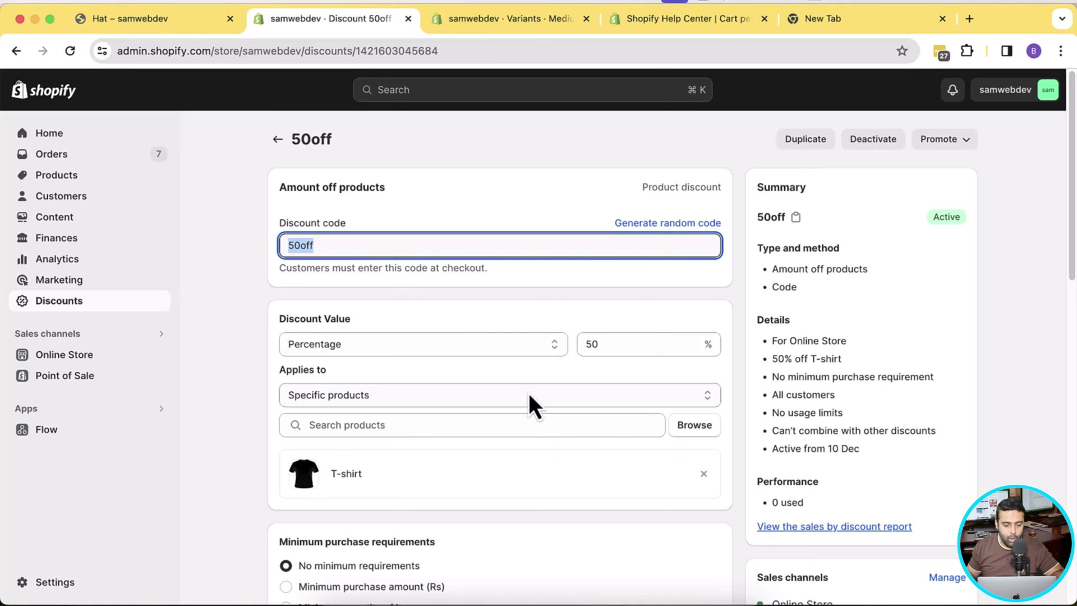
click(360, 245)
drag(361, 245, 282, 247)
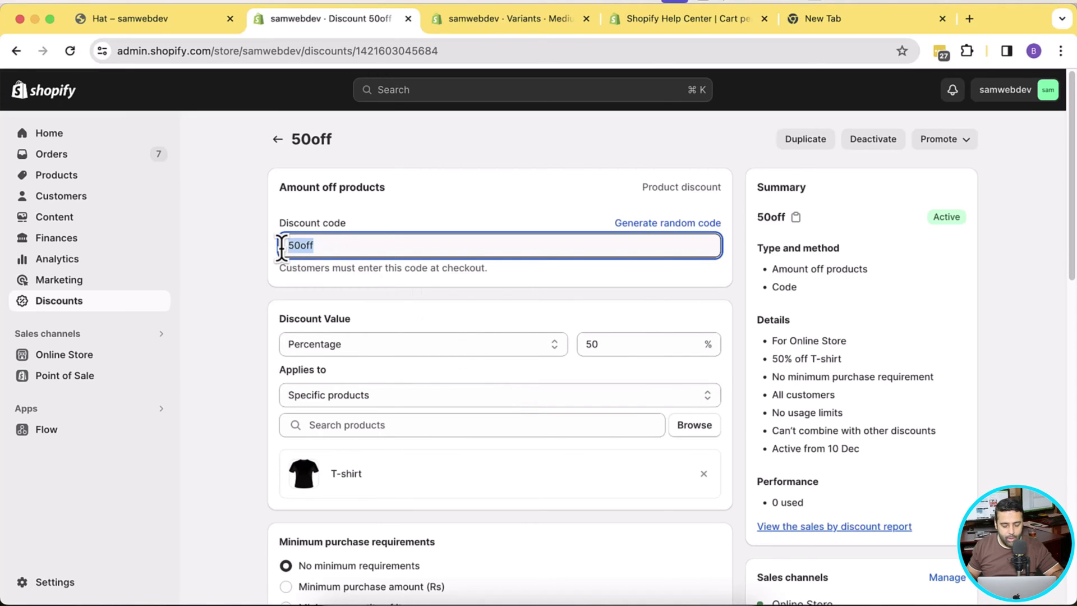
click(838, 22)
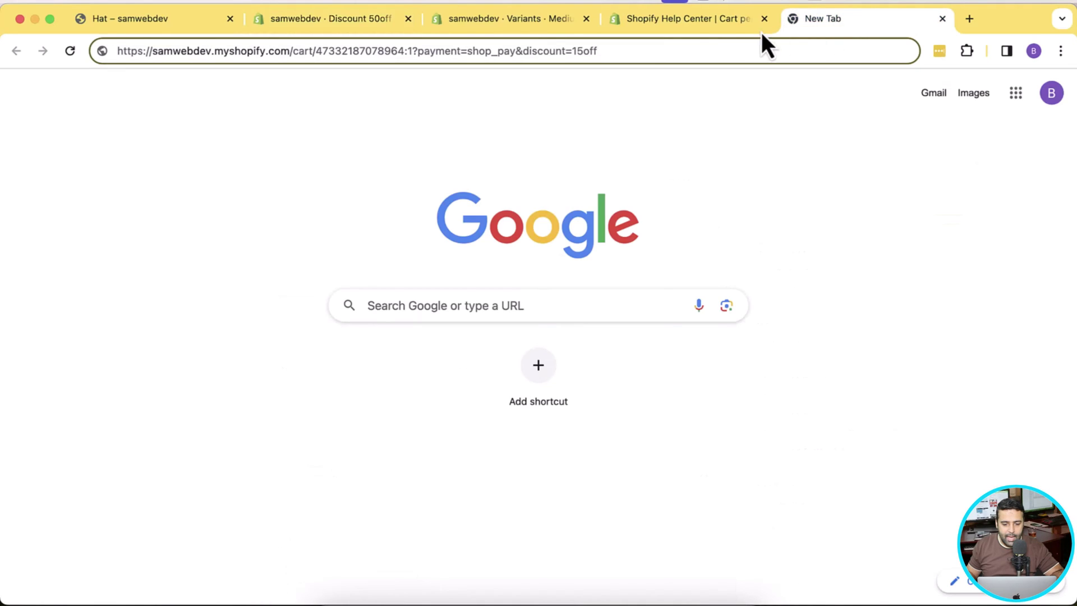
drag(573, 53, 598, 51)
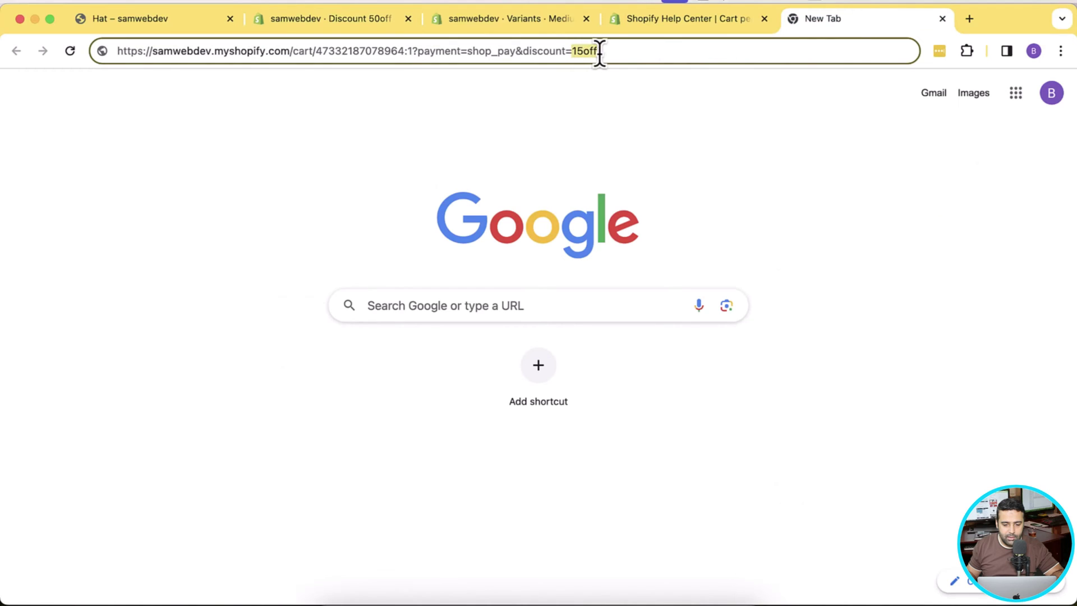
key(super+v)
click(806, 244)
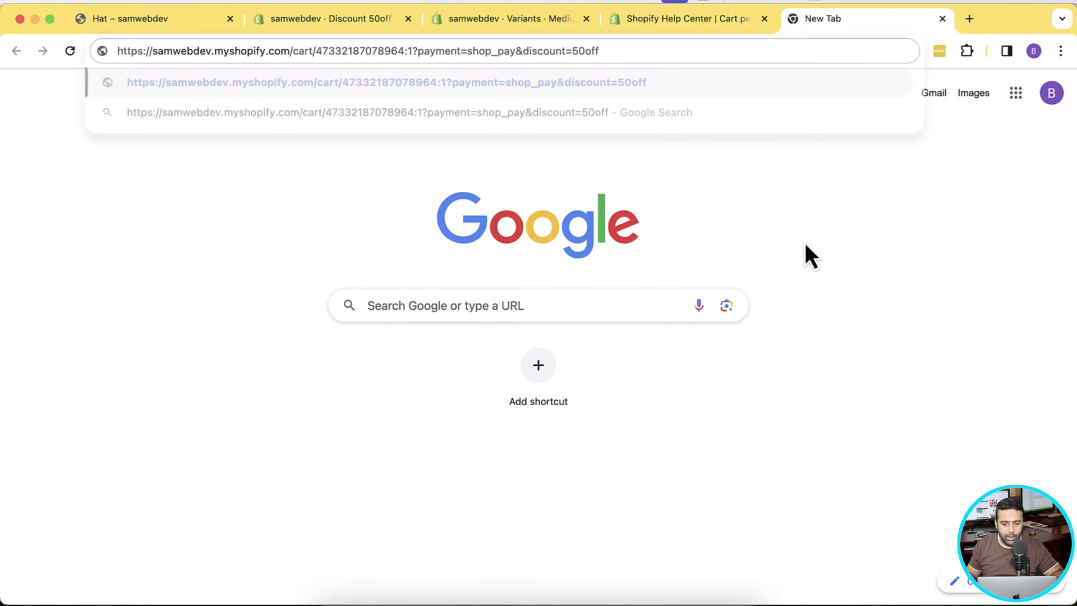
Copy the entire finished permalink and open a new incognito window.
drag(630, 52, 113, 45)
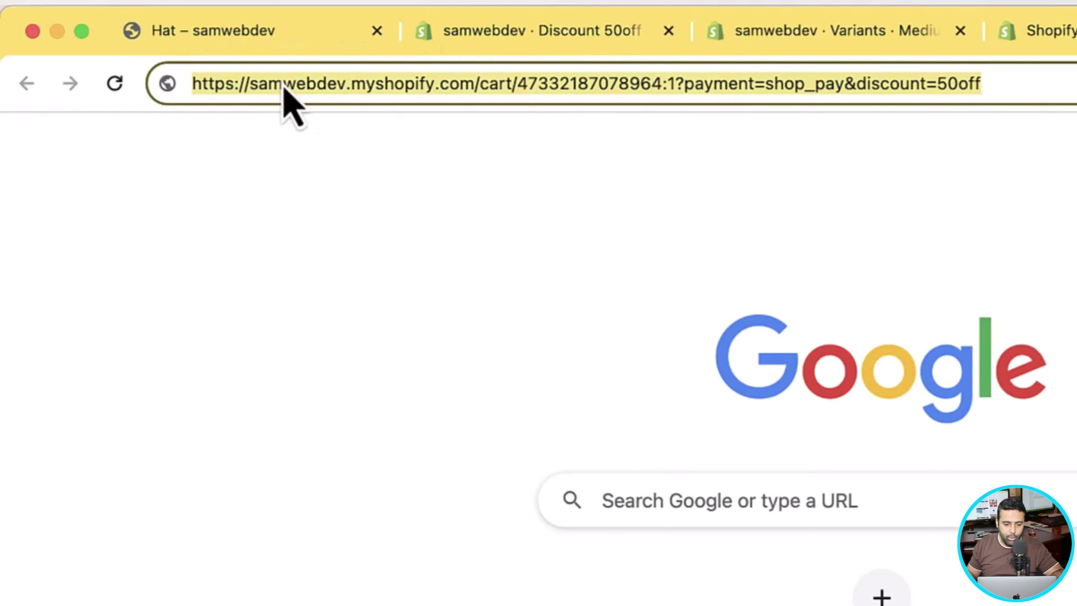
right_click(343, 86)
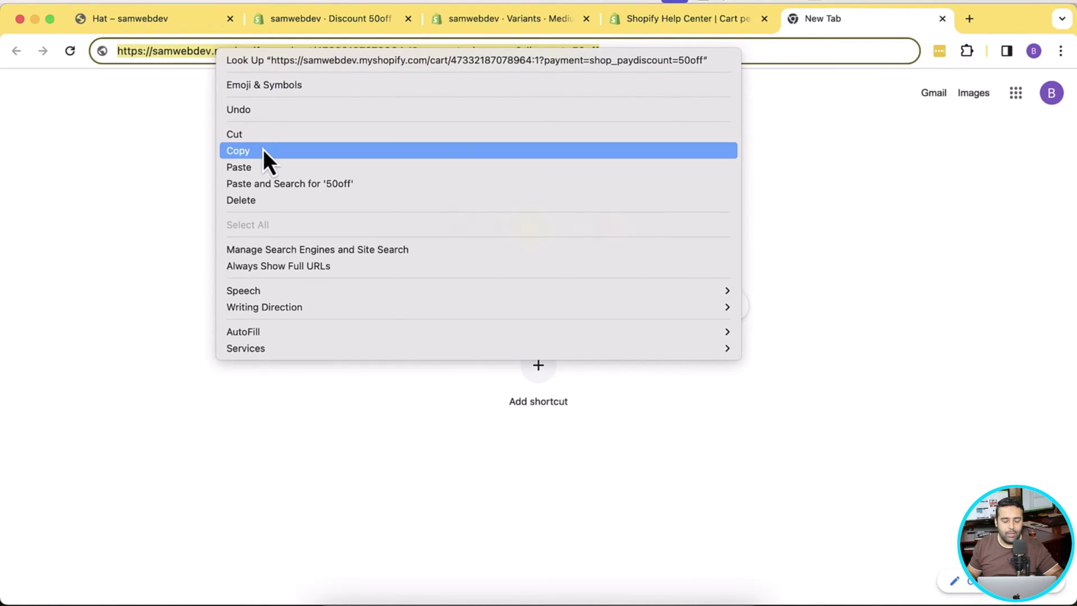
click(263, 149)
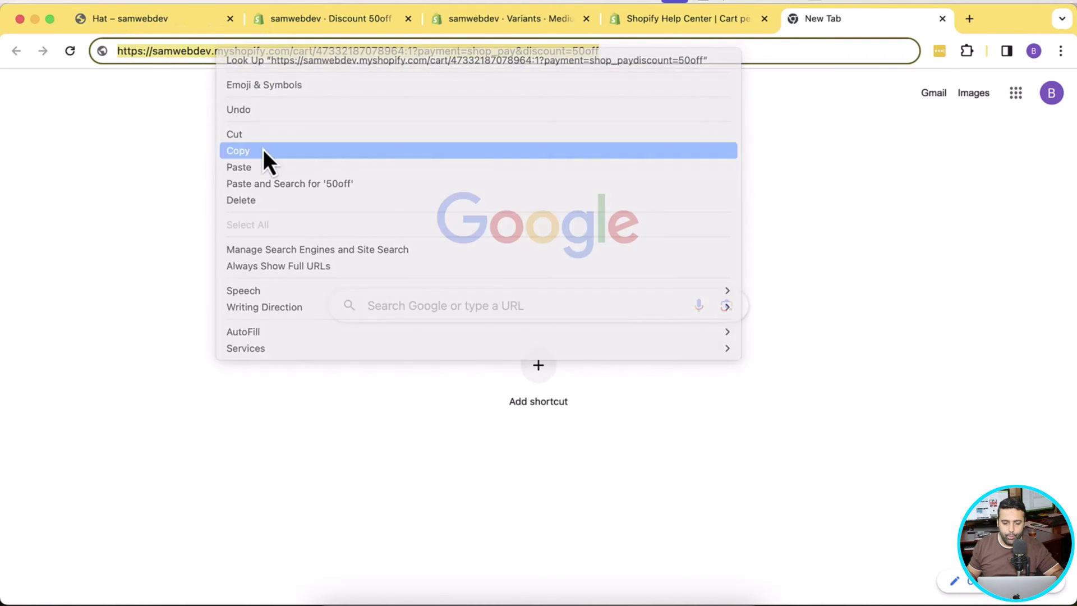
click(1060, 53)
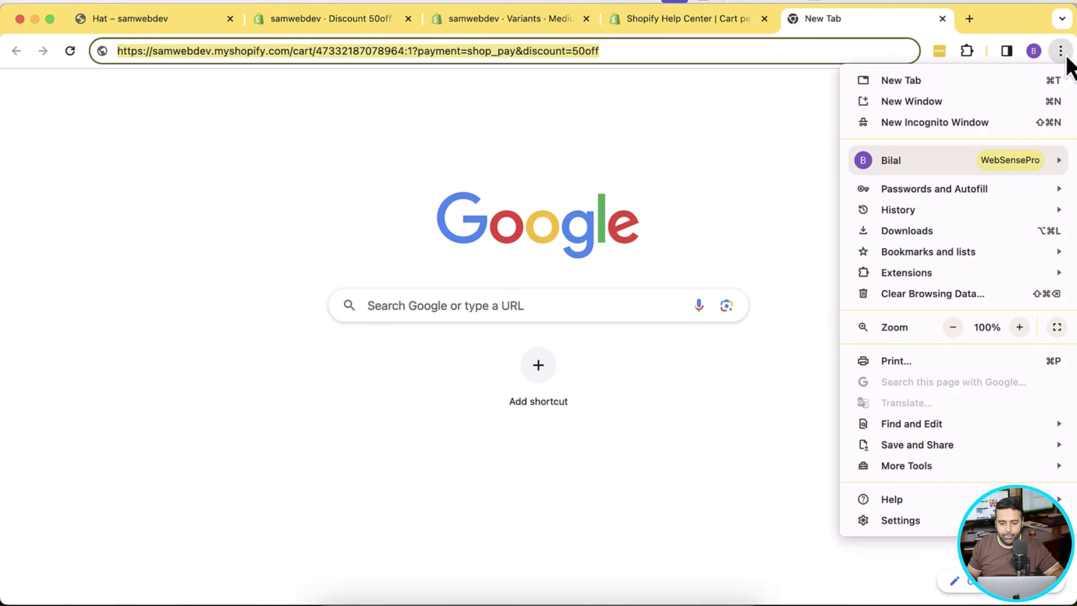
click(972, 125)
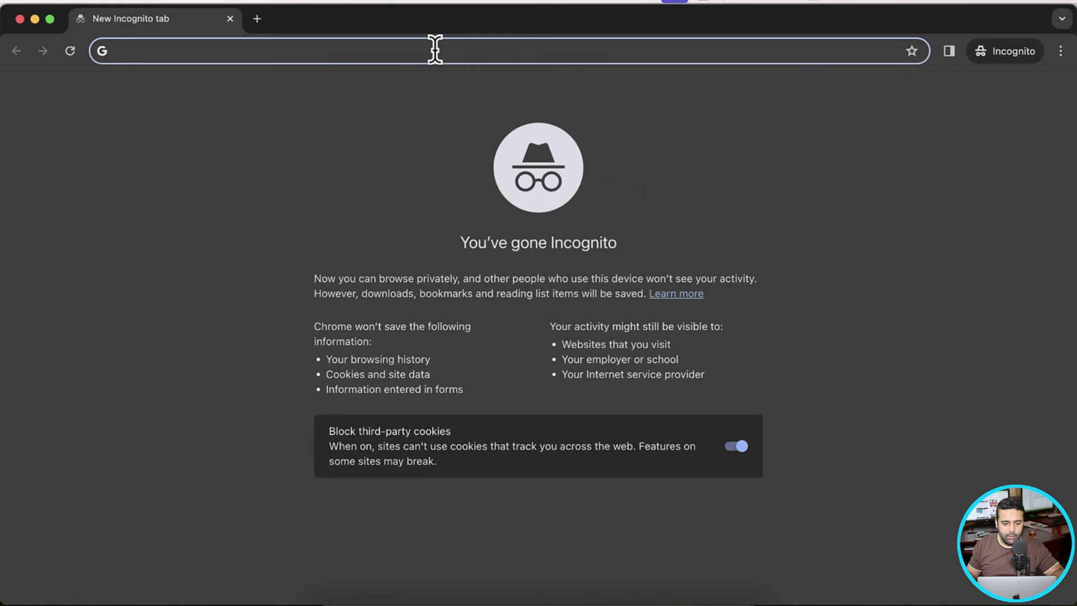
Load the copied permalink in the incognito window and enter the store password to unlock the storefront.
right_click(435, 50)
click(483, 164)
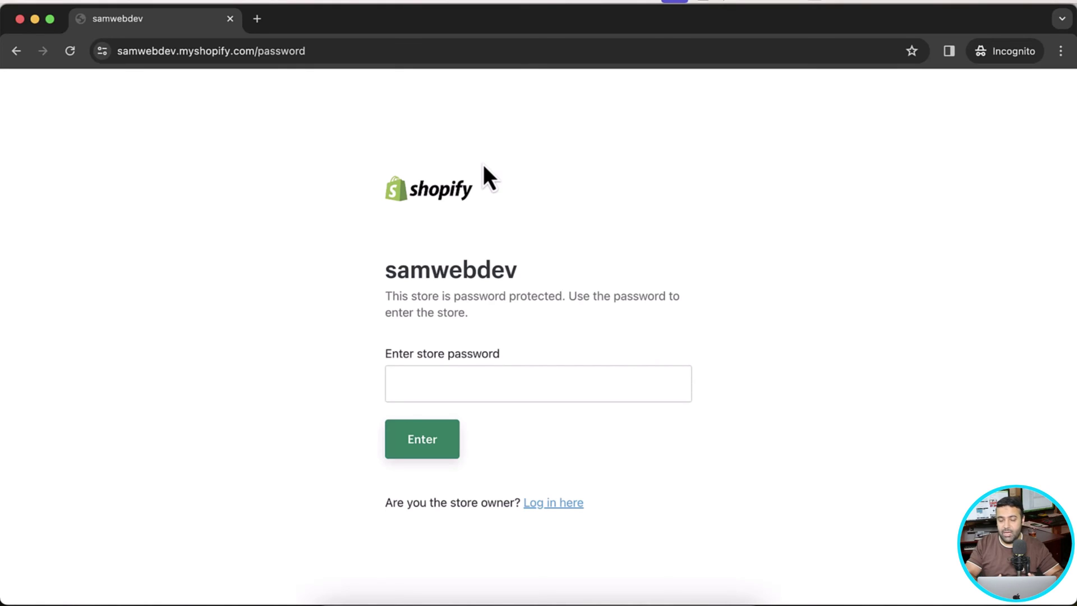
click(531, 385)
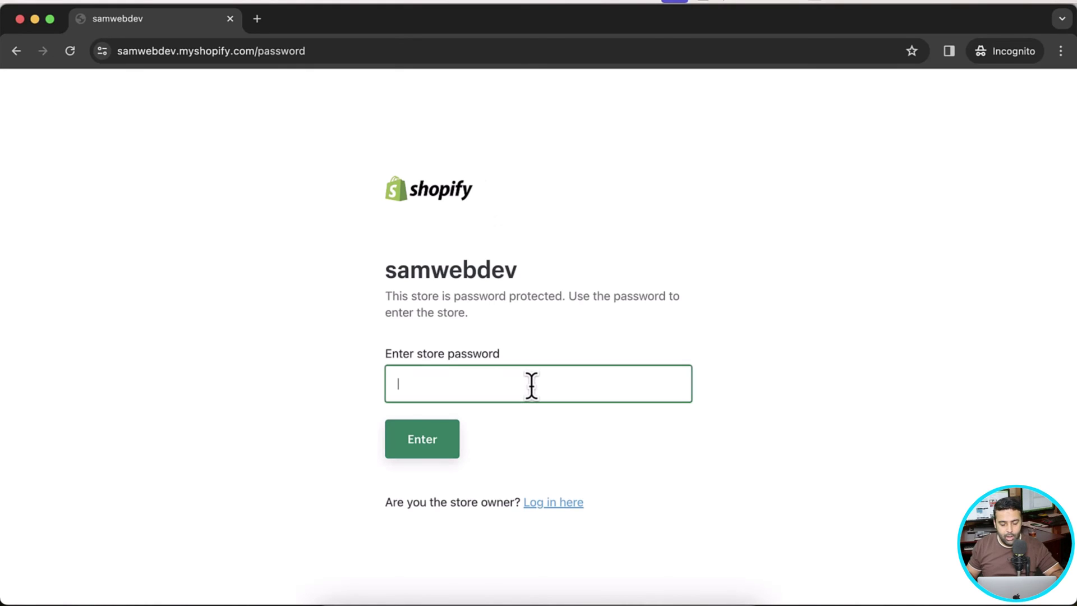
text(•••••••)
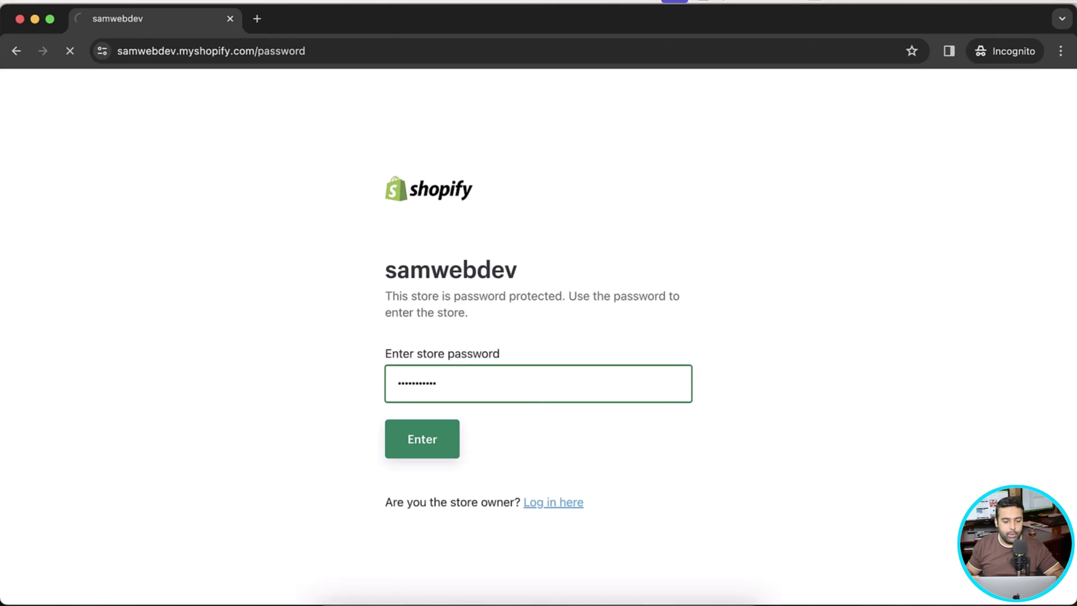
Replace the unlocked storefront's address with the copied permalink and load it to reach the Hat's checkout.
right_click(366, 51)
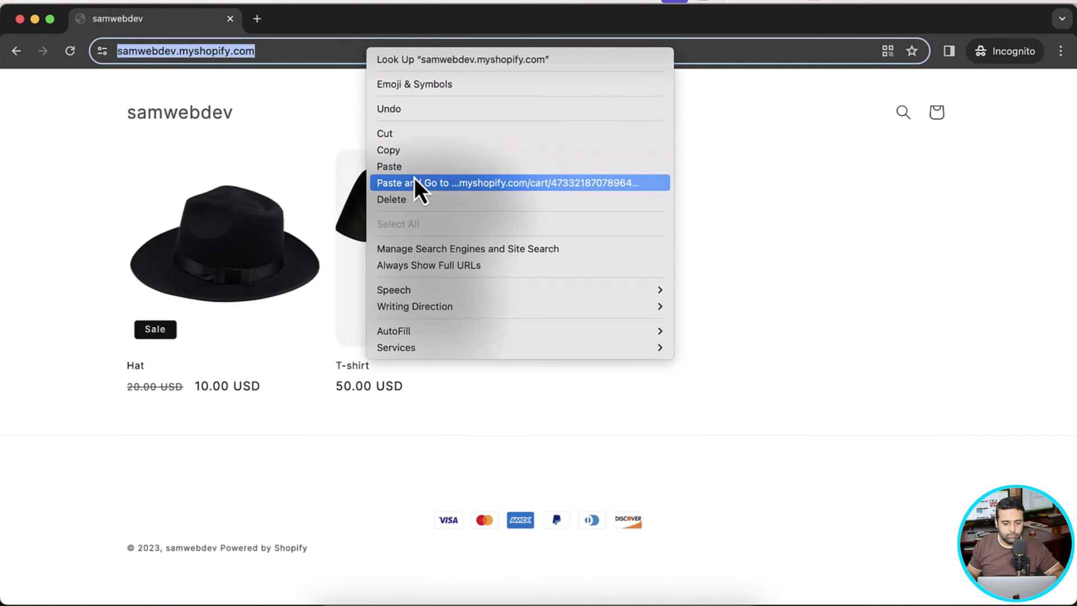
click(433, 164)
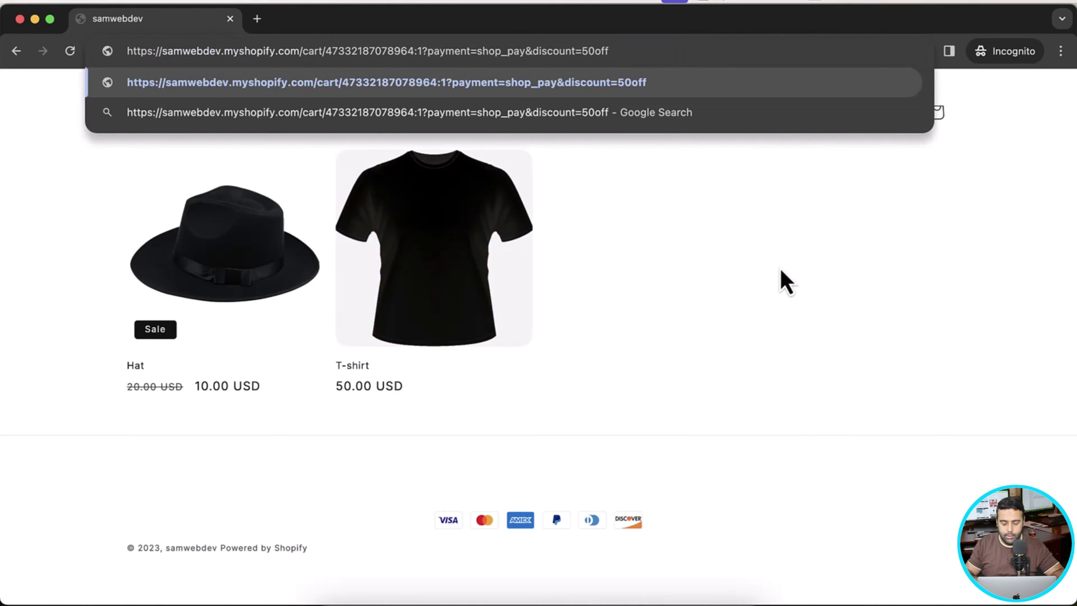
key(Return)
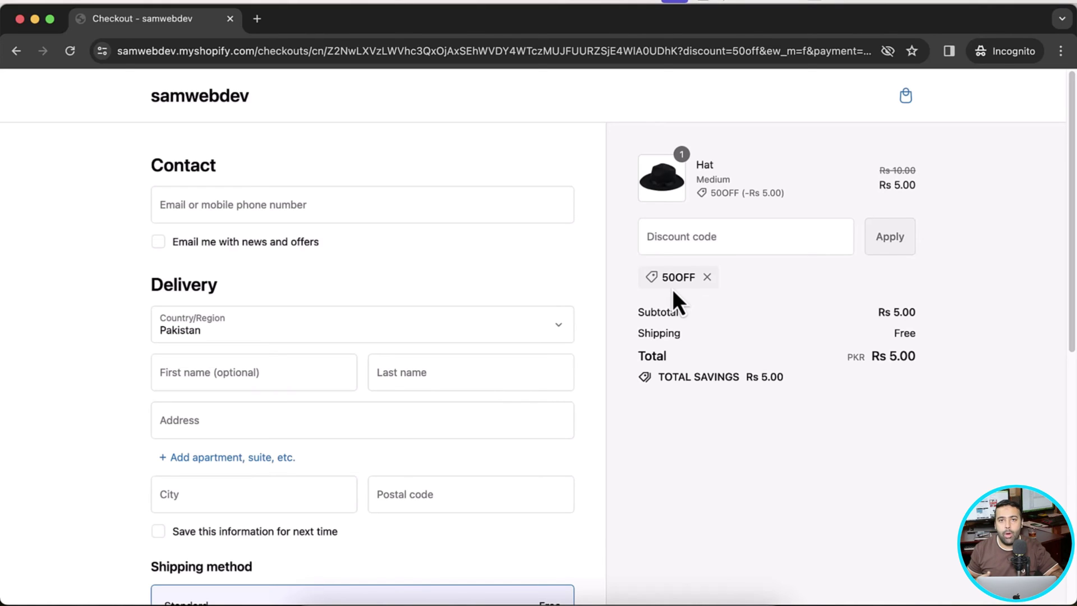
Close the incognito checkout and go back to the new tab in the main window, clearing its unsubmitted address.
key(super+w)
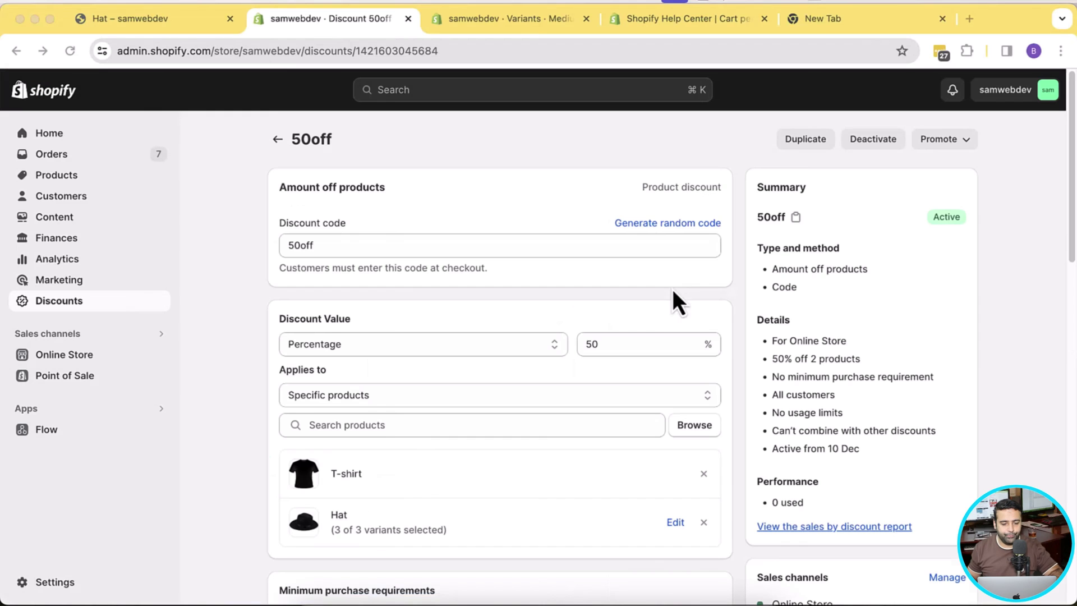
click(865, 24)
key(Escape)
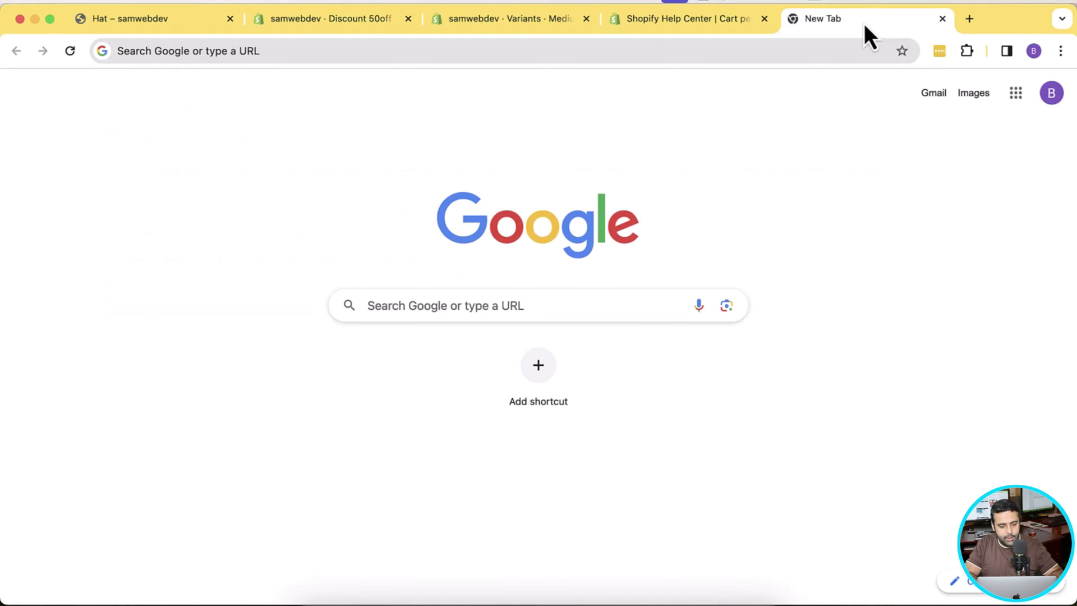
Paste the copied cart permalink into the new tab's address without loading it, and select the whole link.
click(757, 49)
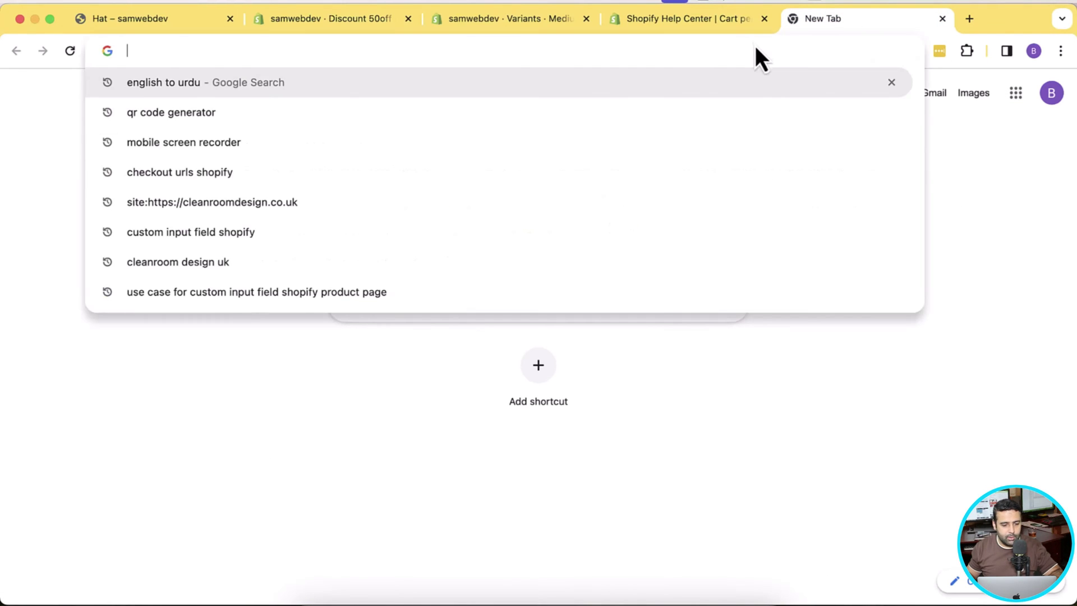
key(super+v)
click(810, 219)
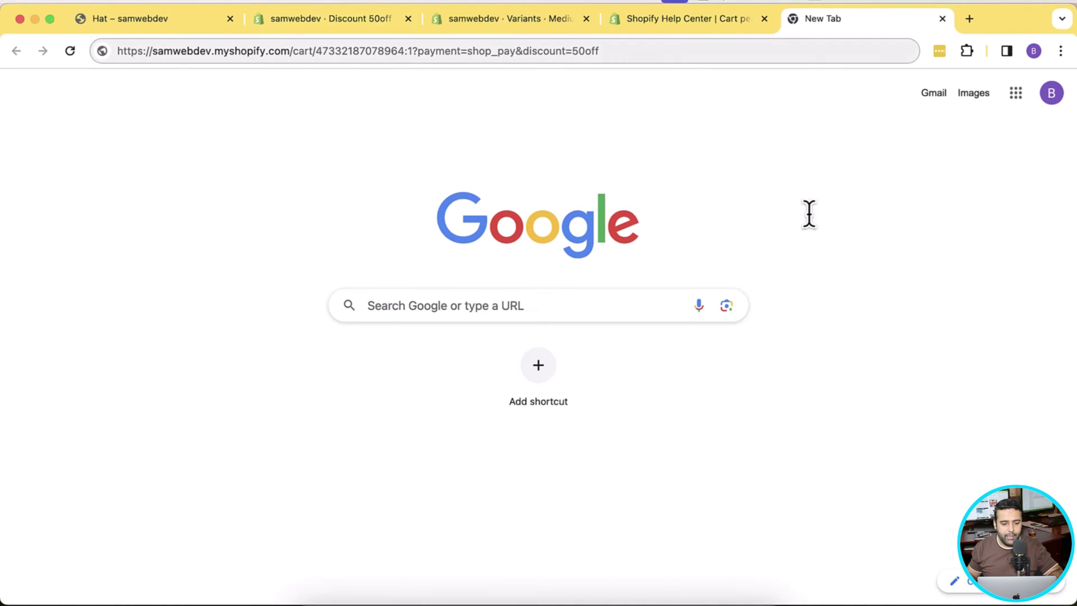
click(618, 51)
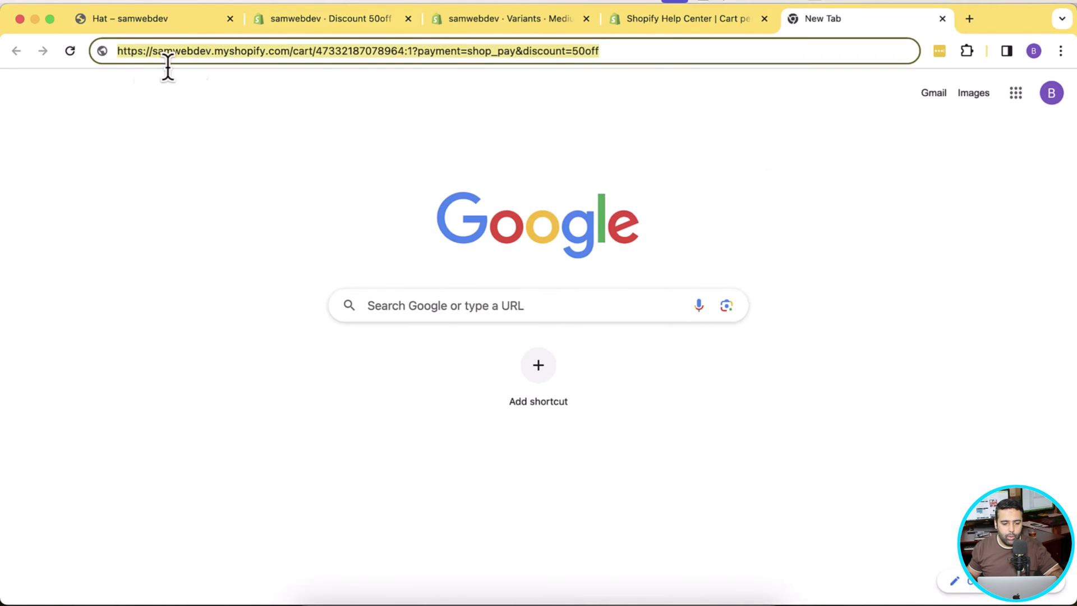
Open Adobe Express's QR code generator at new.express.adobe.com/tools/generate-qr-code in another new tab.
click(974, 23)
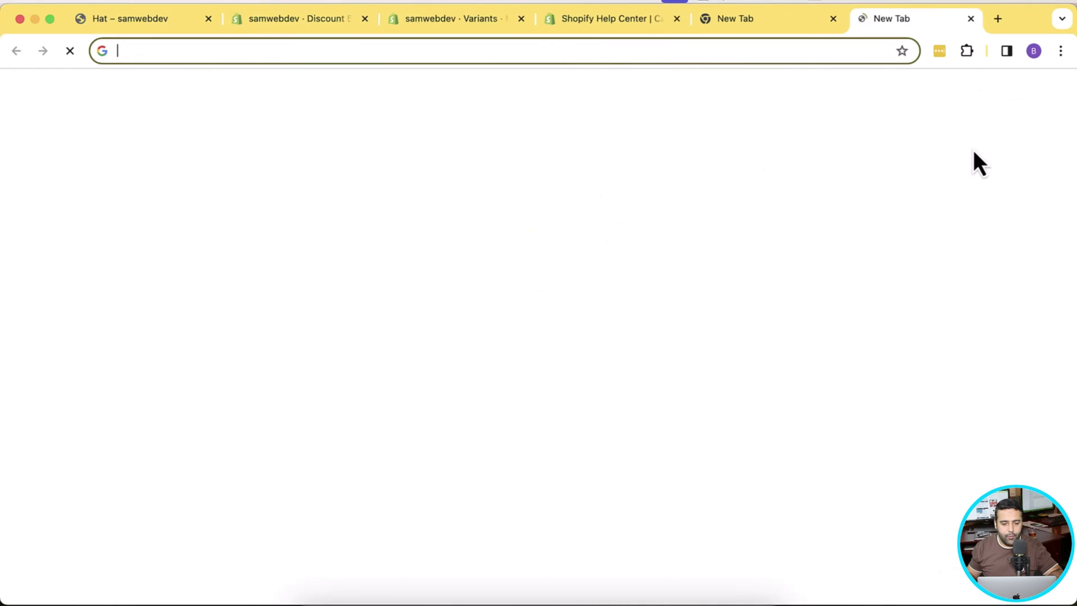
text(qr code)
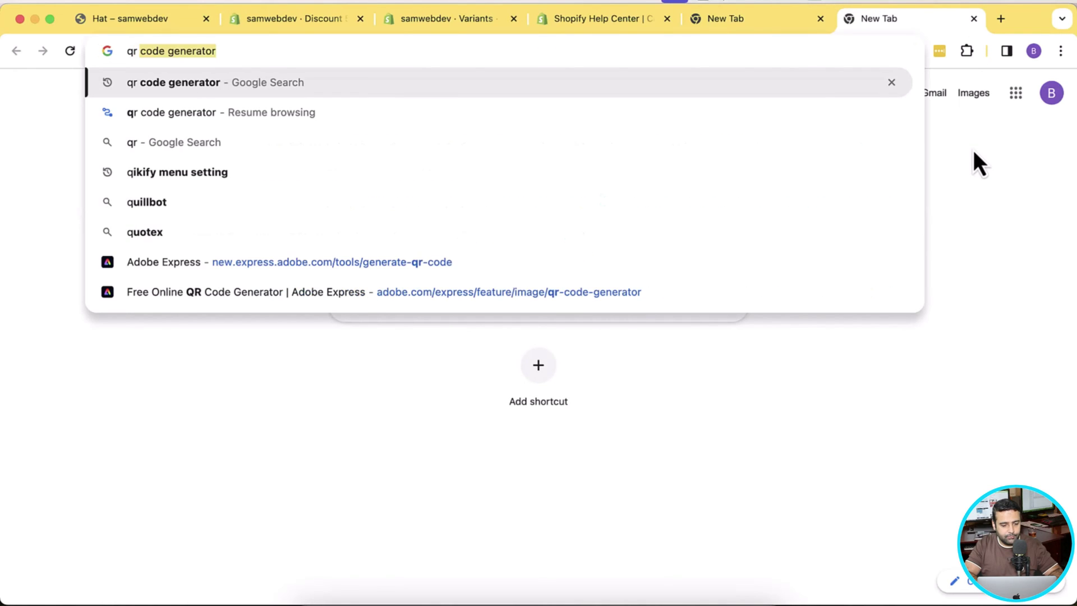
key(Down)
key(Down)
key(Down)
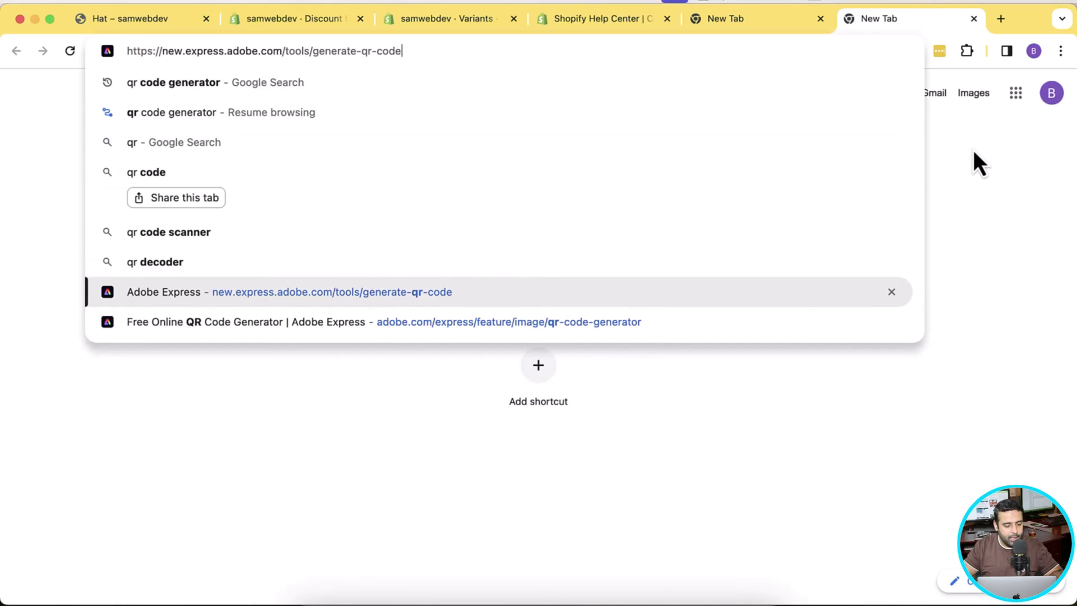
key(Return)
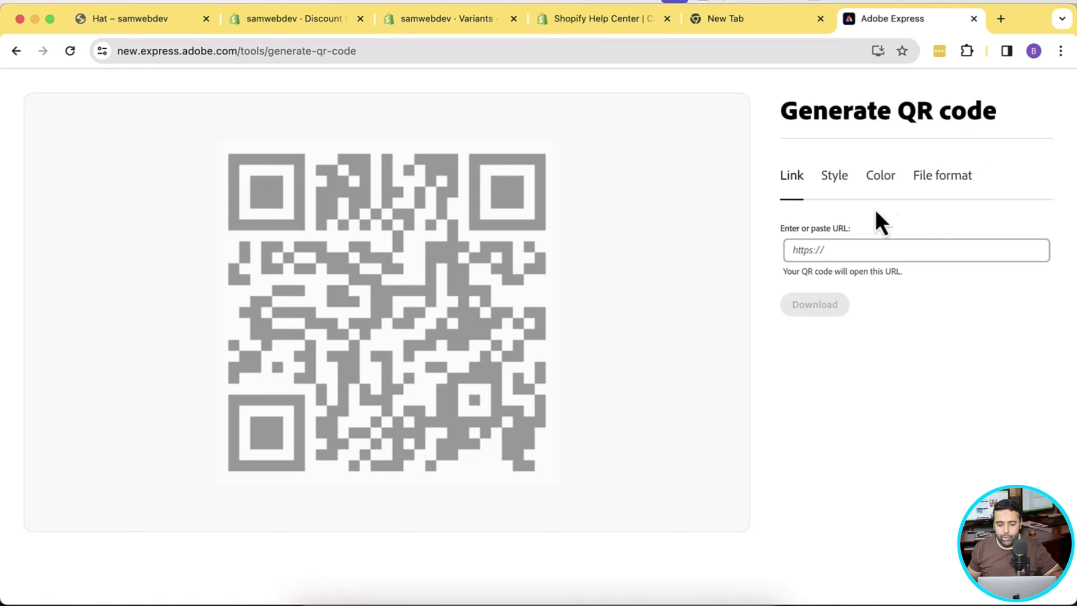
Copy the full permalink from the other new tab and generate a QR code from it in Adobe Express.
click(797, 249)
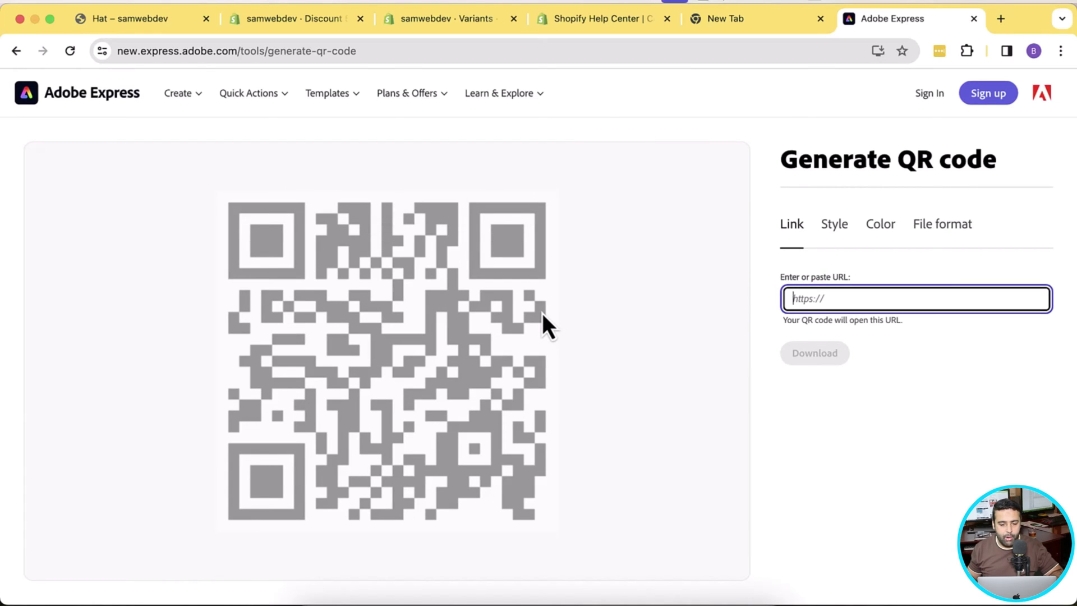
click(730, 25)
click(645, 51)
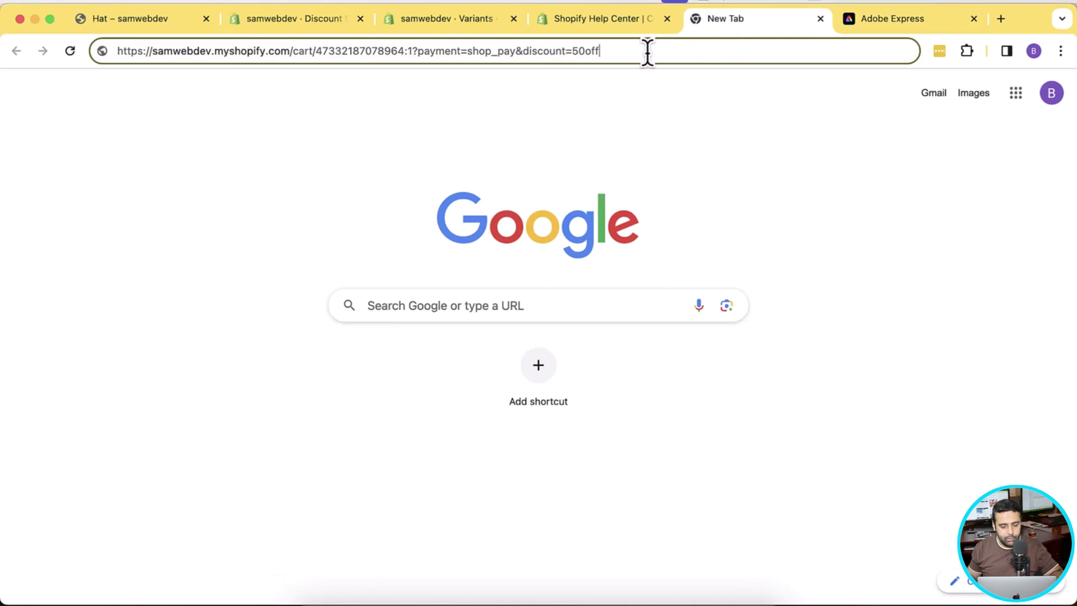
key(super+a)
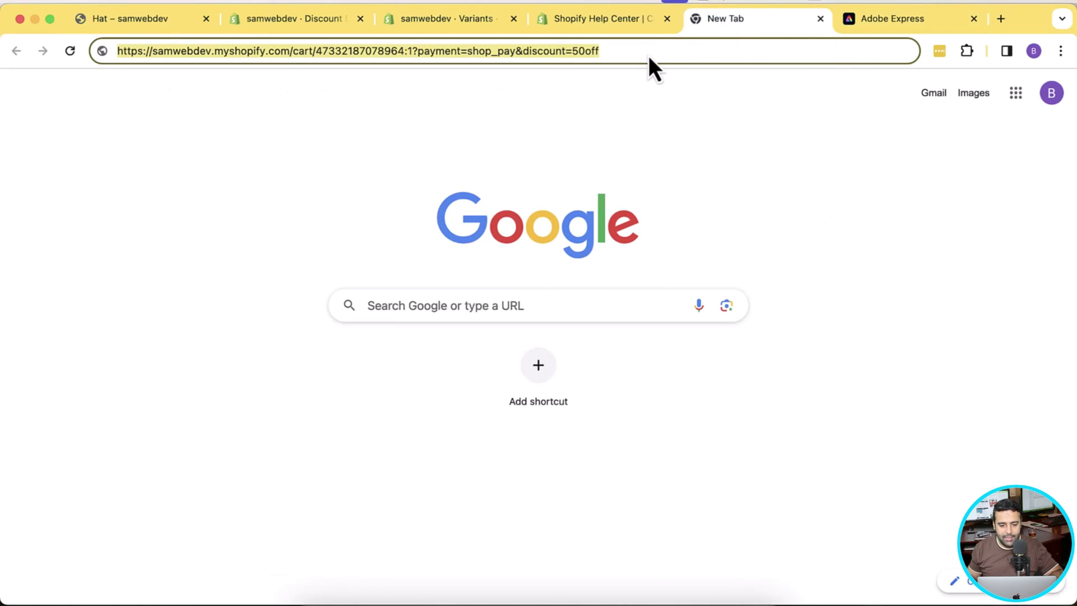
click(875, 25)
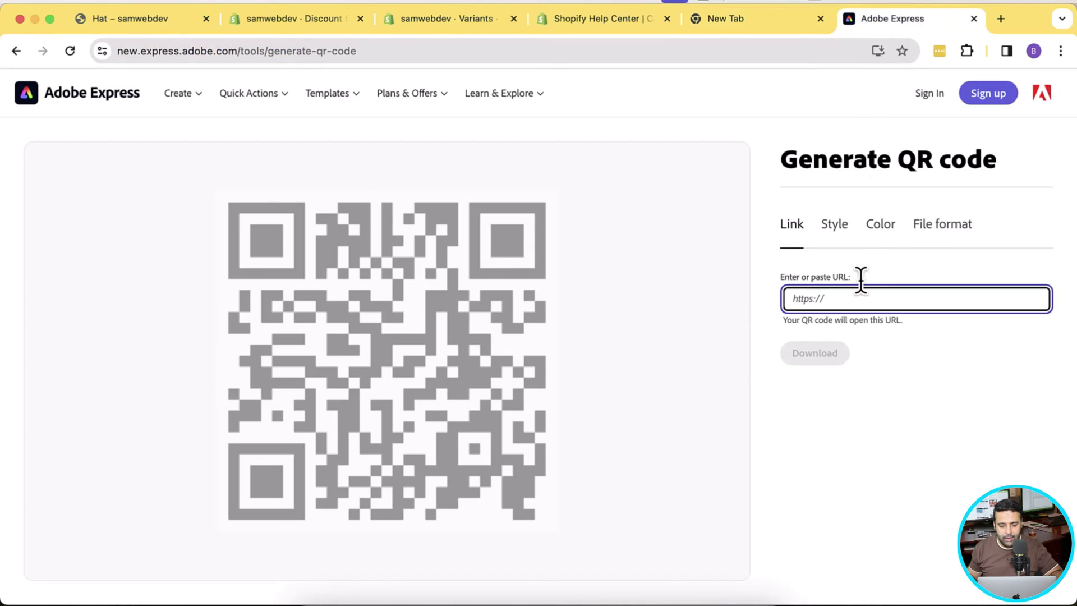
key(super+v)
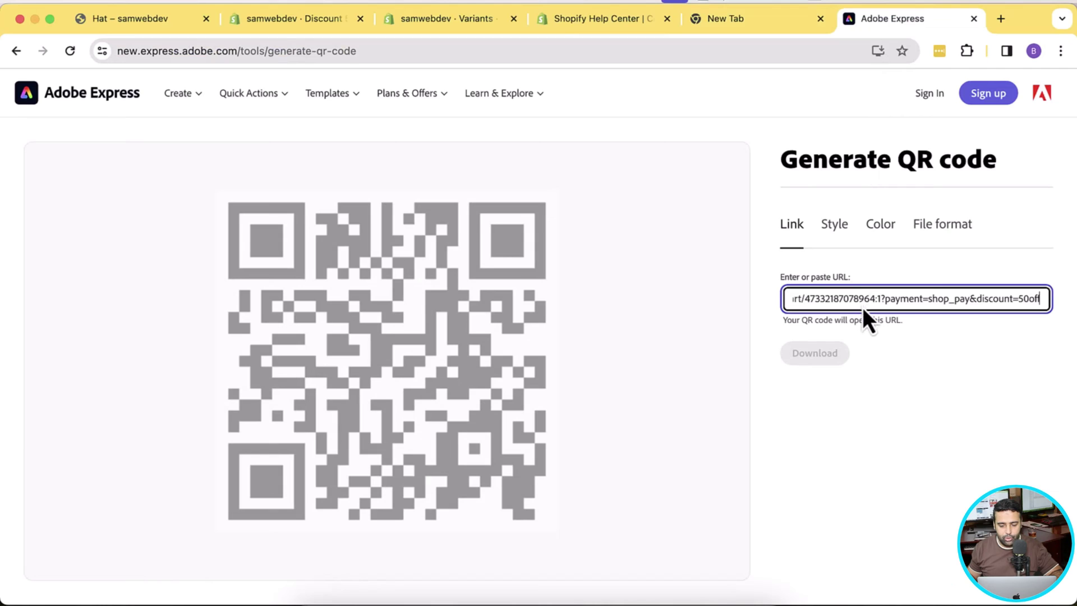
click(875, 370)
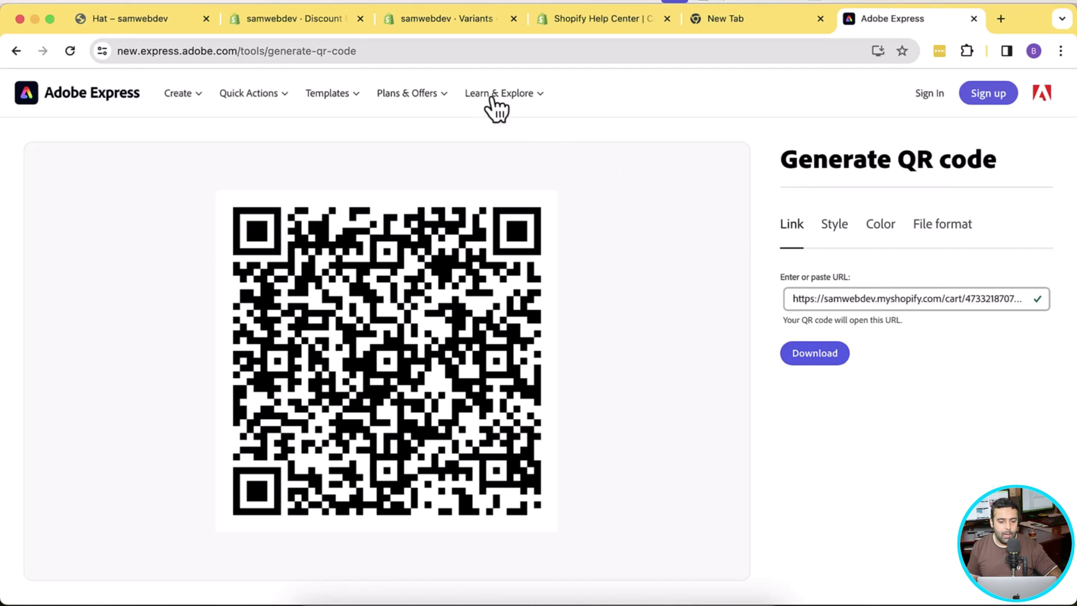
Switch to the Shopify admin, open the installed Shopcodes app and start creating a Shopcode.
click(337, 24)
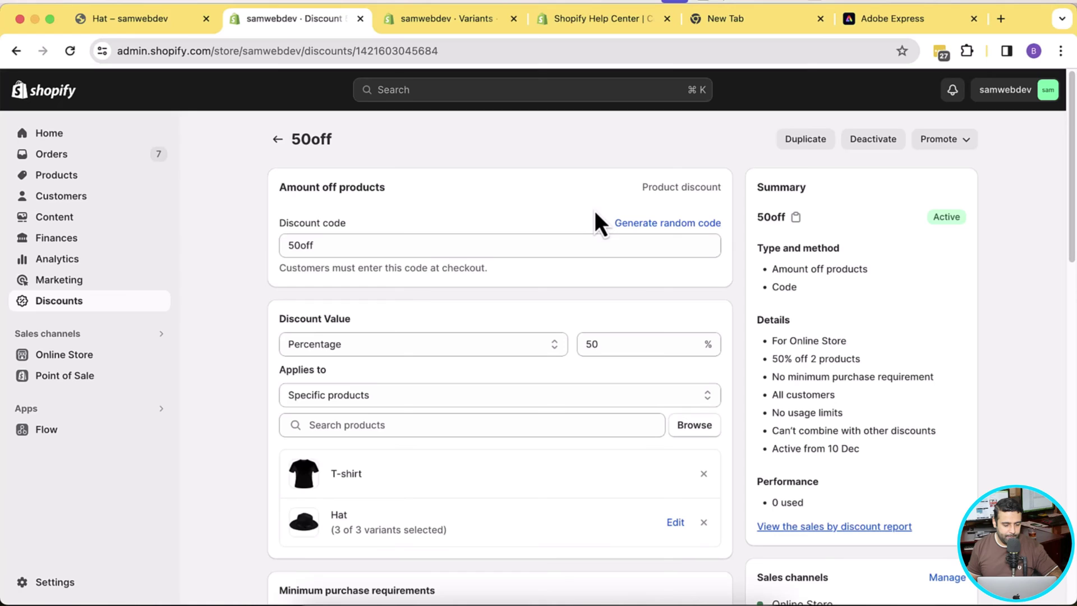
click(111, 408)
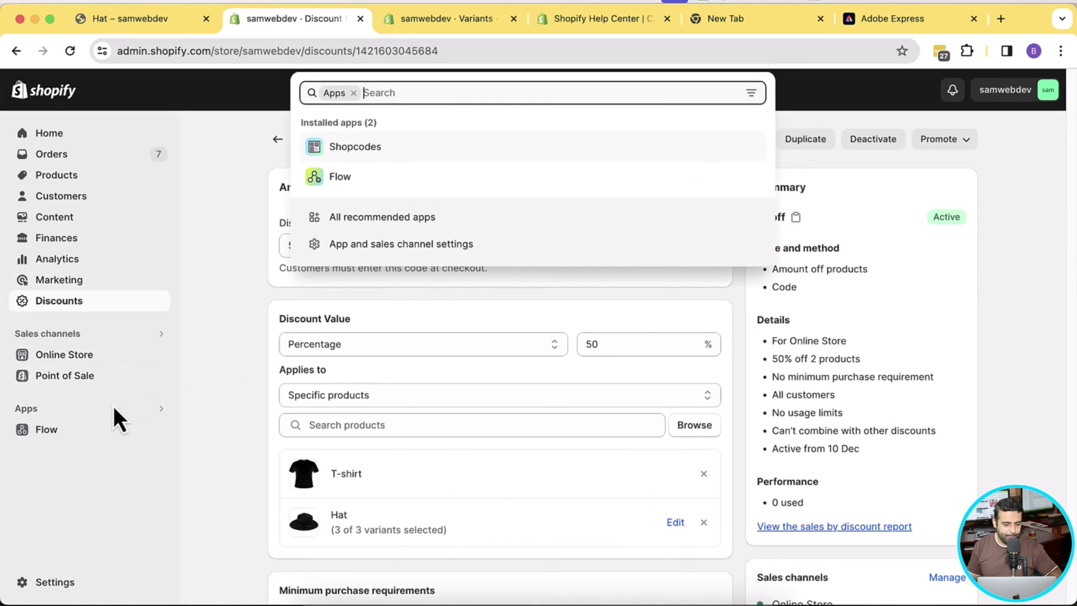
click(363, 150)
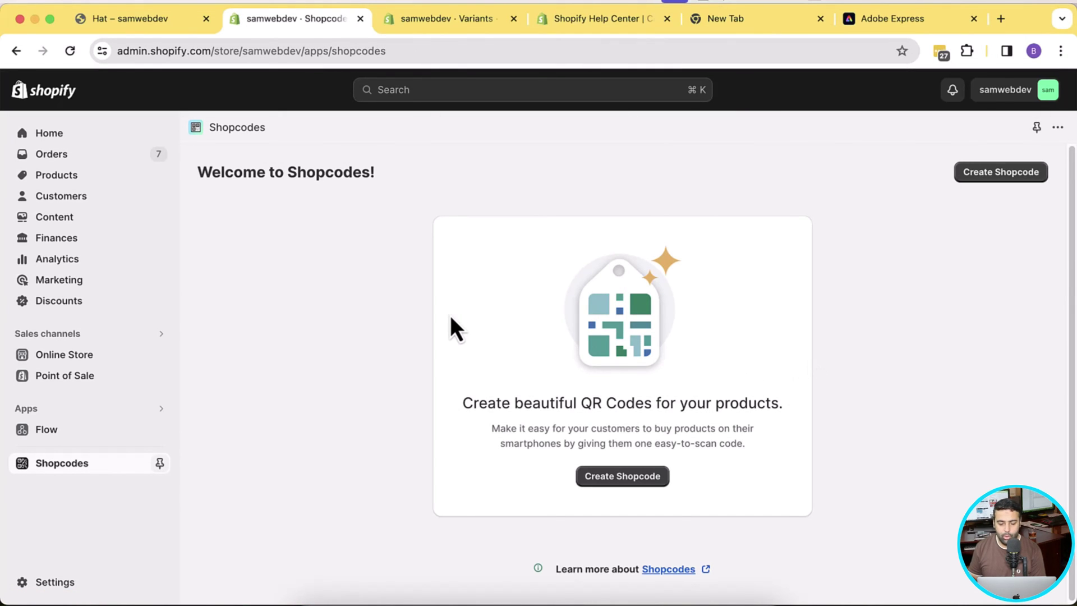
click(639, 480)
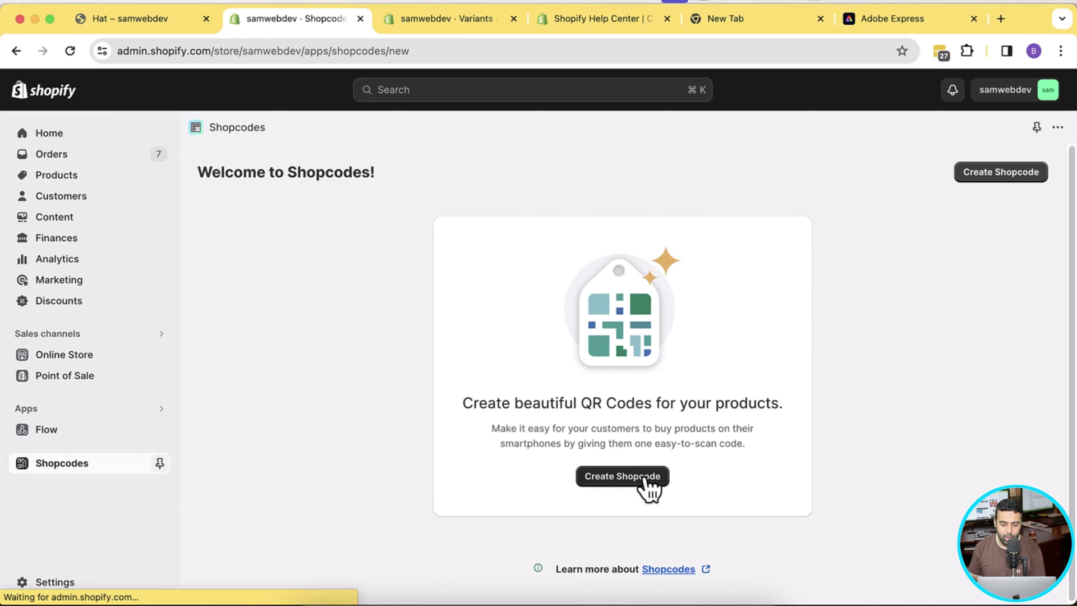
Title the Shopcode "First QR Code" and add the Hat as its product.
click(523, 248)
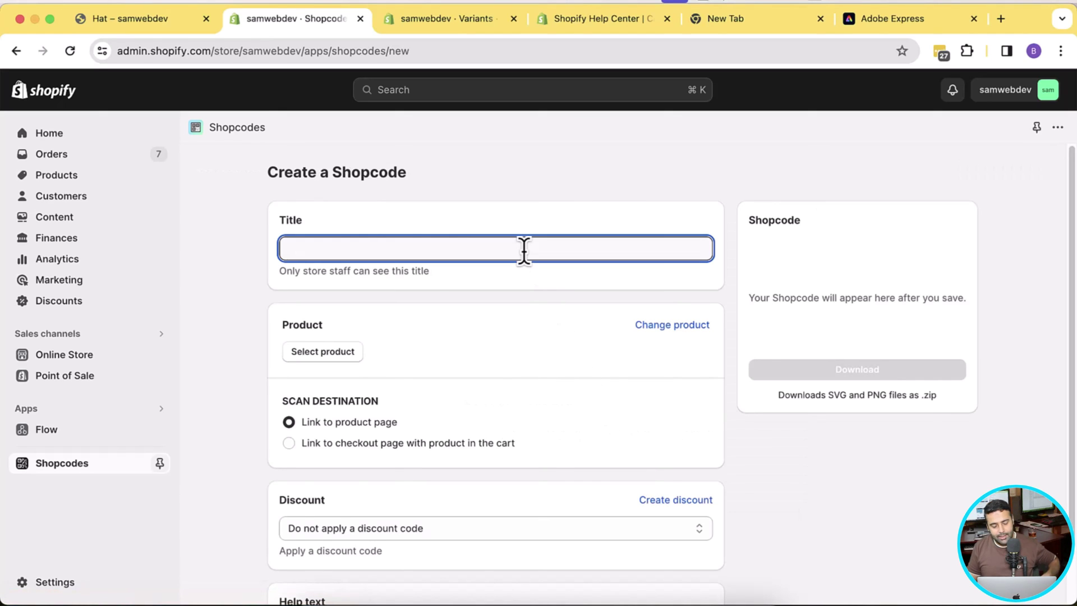
text(F)
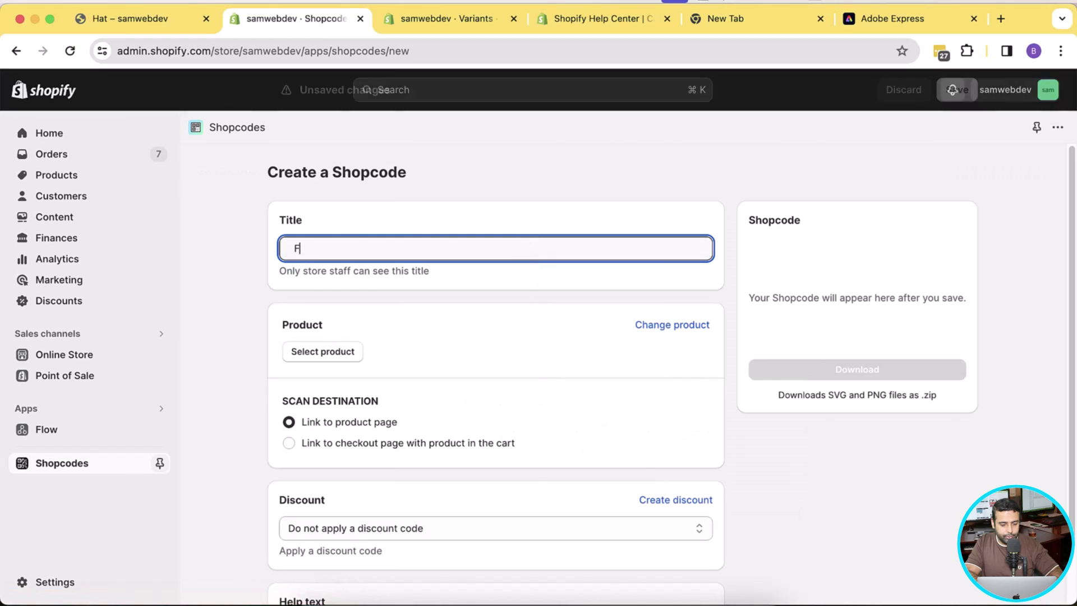
text(irst QR Code)
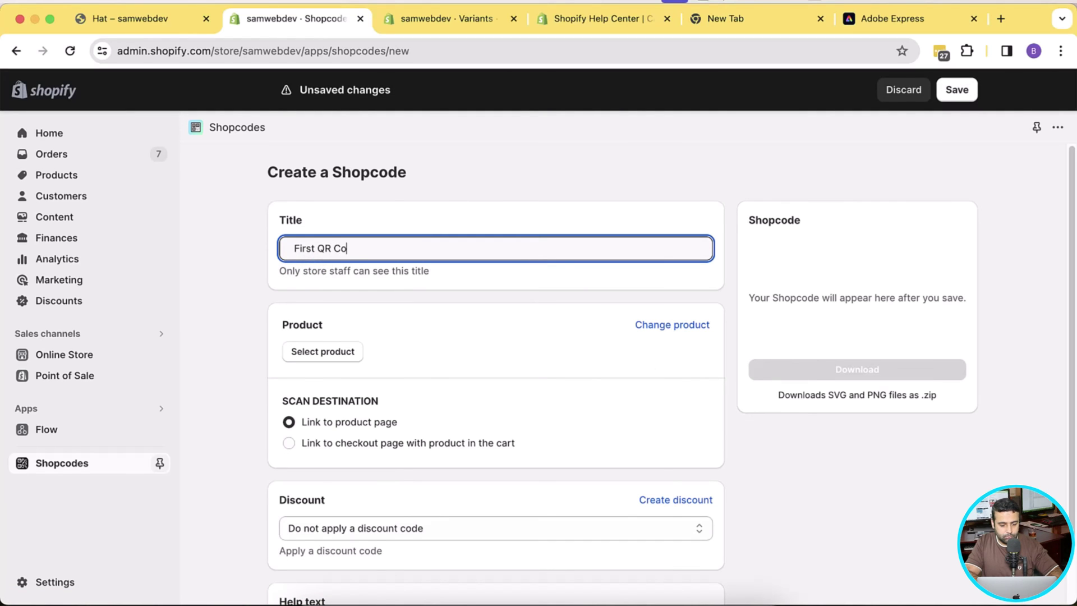
click(336, 354)
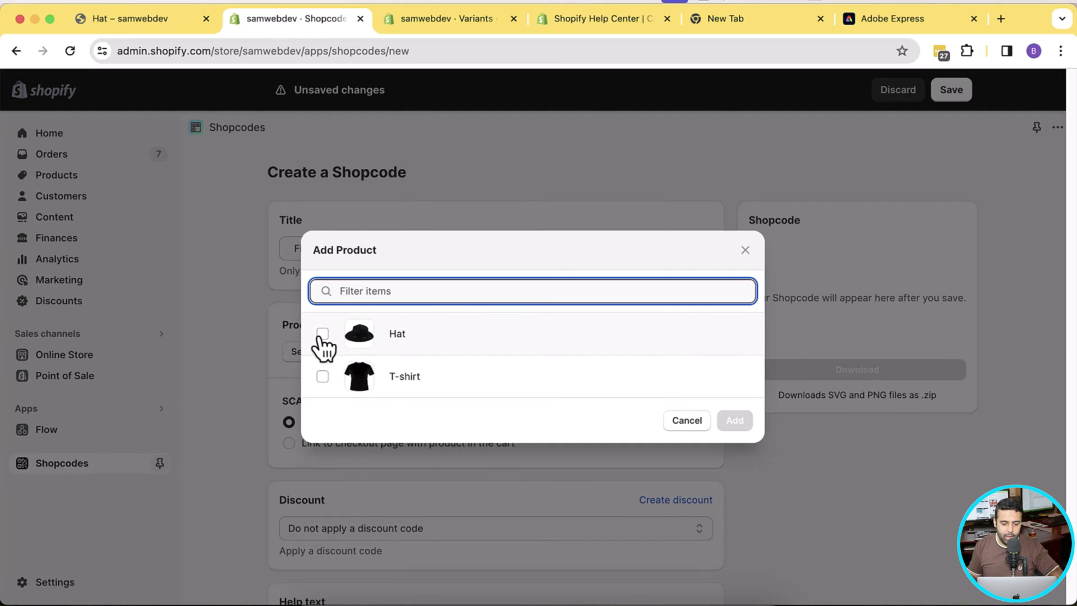
click(322, 335)
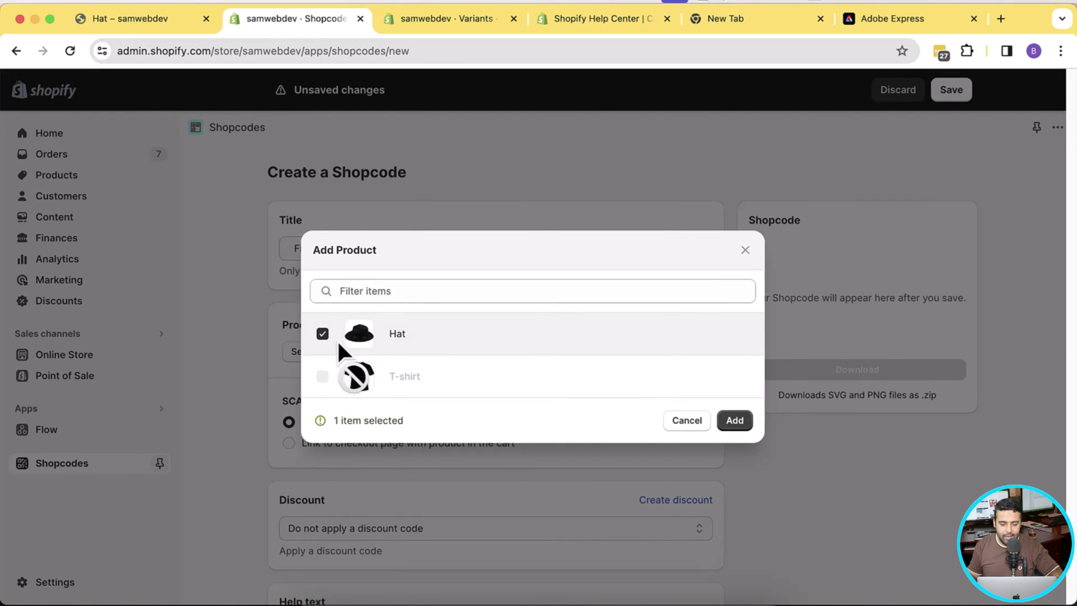
click(734, 421)
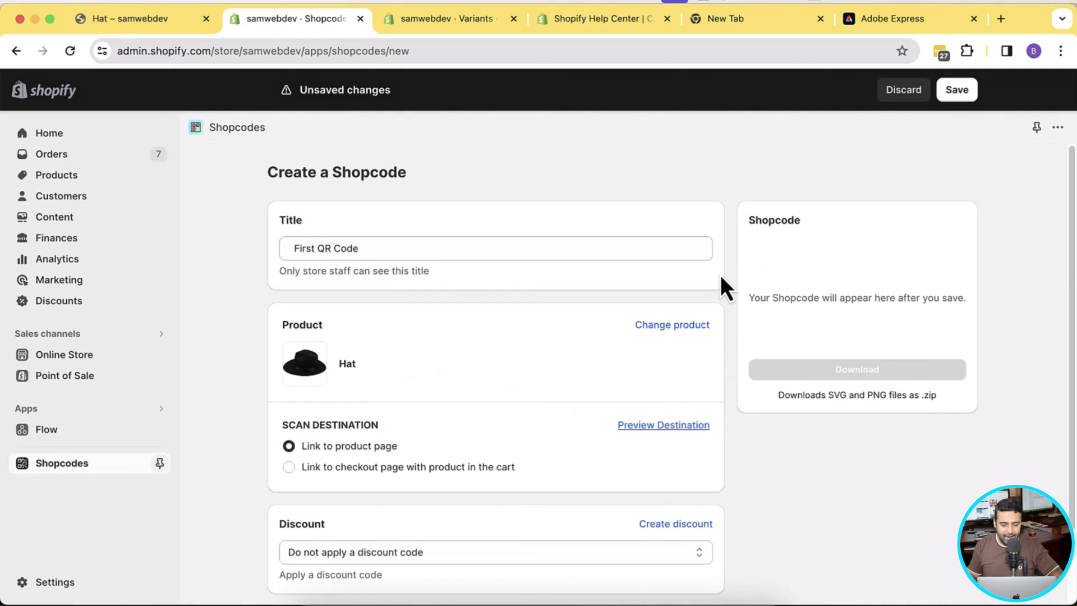
Apply the 50off discount code to the Shopcode, save it and view the generated QR code.
scroll(723, 284, down, 2)
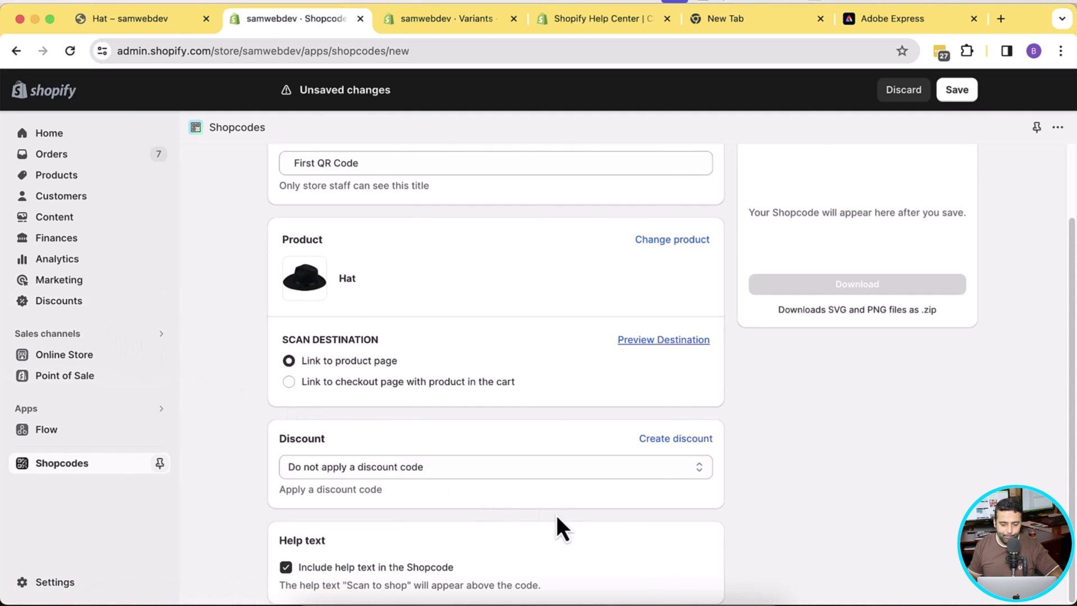
click(658, 473)
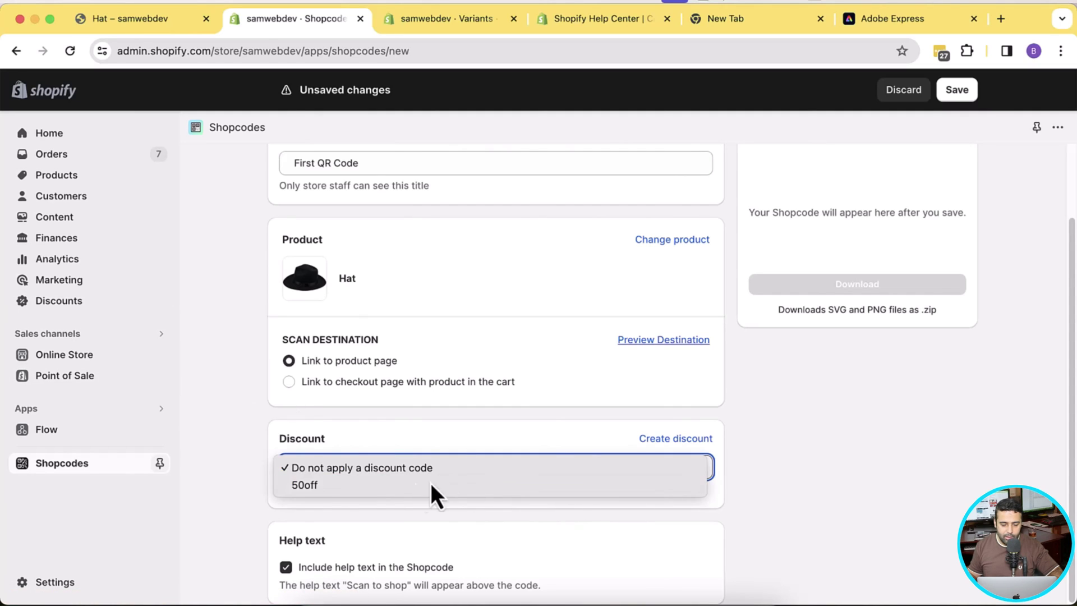
click(342, 486)
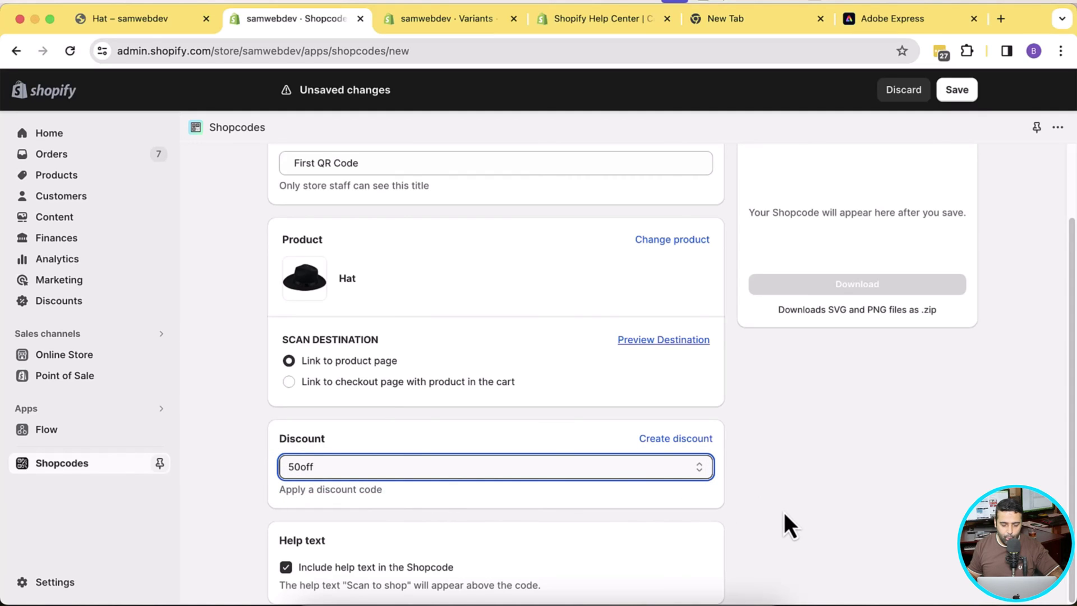
click(958, 90)
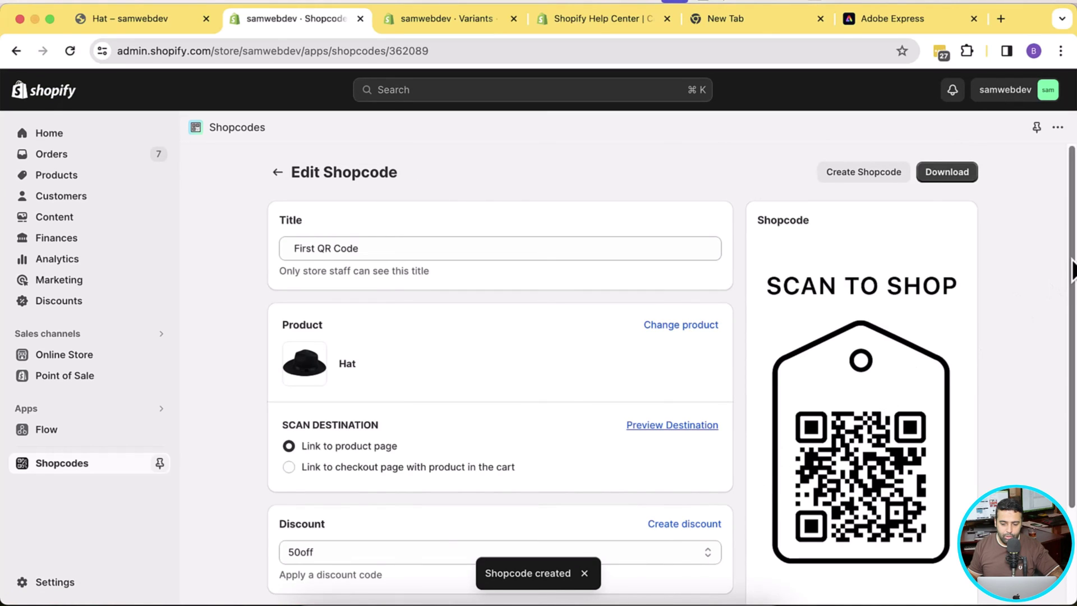
scroll(995, 320, down, 3)
scroll(974, 336, down, 1)
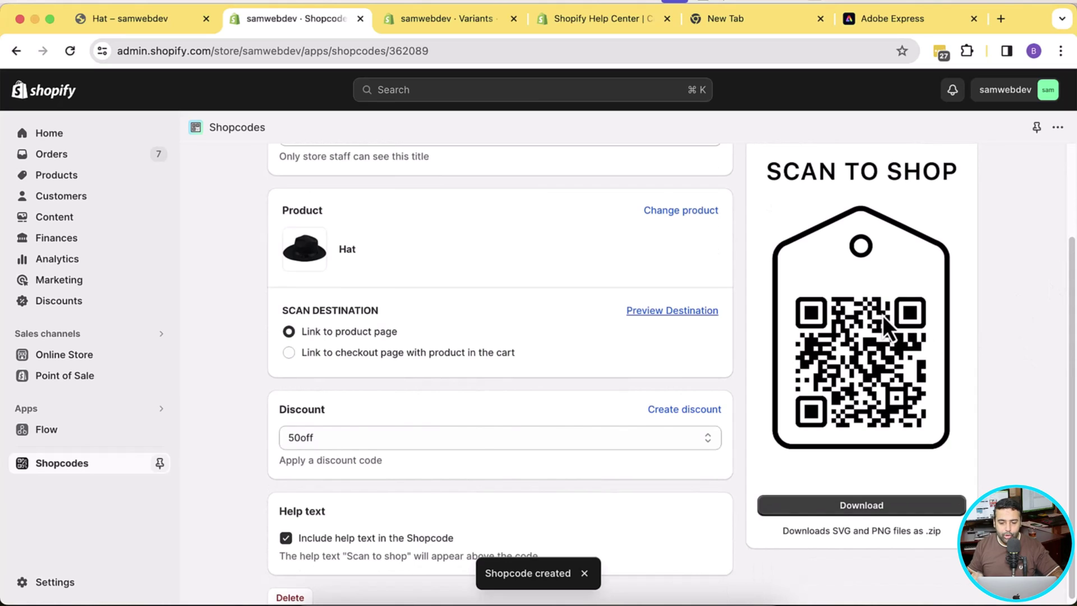
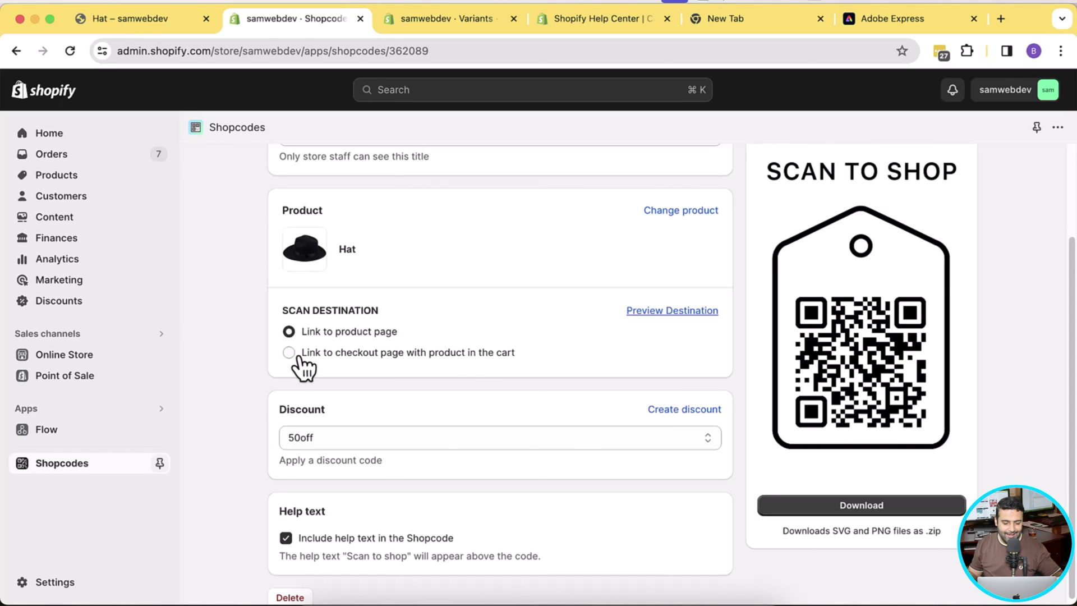
Set the Shopcode's scan destination to the checkout page with the Small variant in the cart, save it and view the QR code.
click(485, 359)
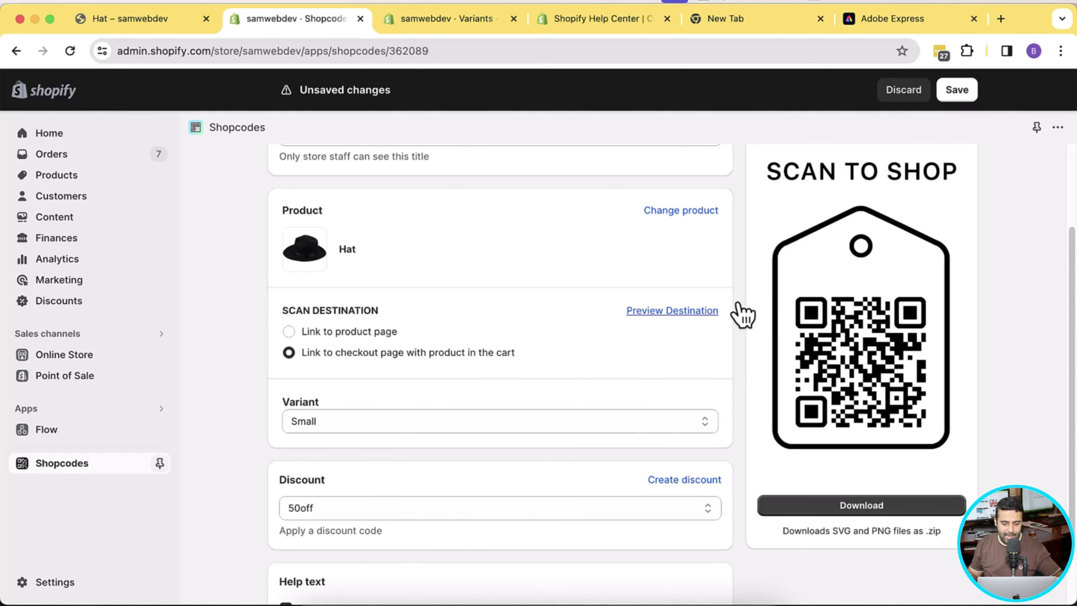
scroll(760, 298, down, 3)
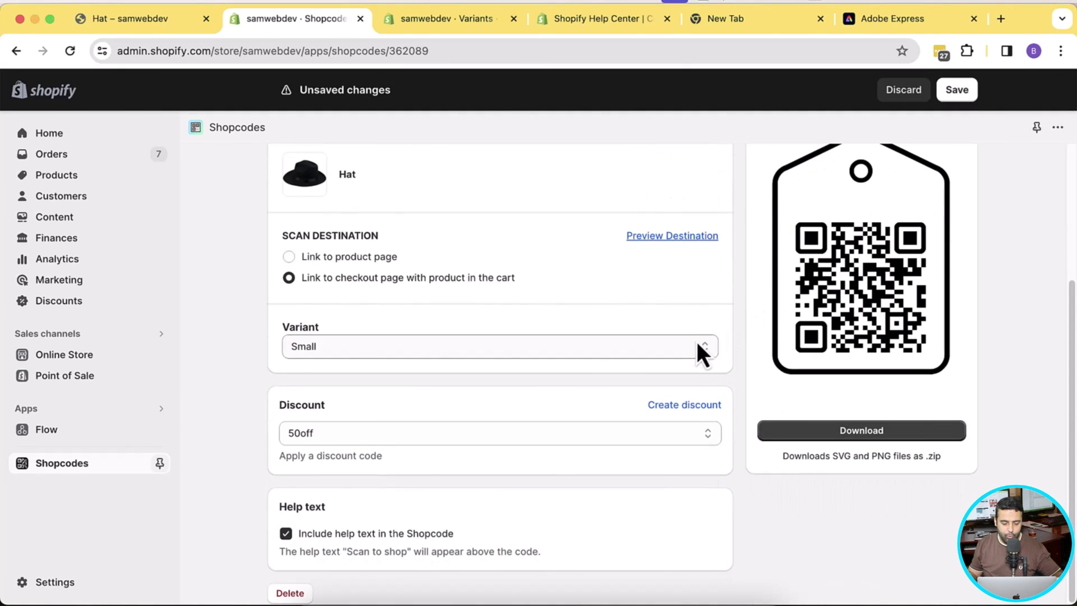
click(683, 351)
click(683, 352)
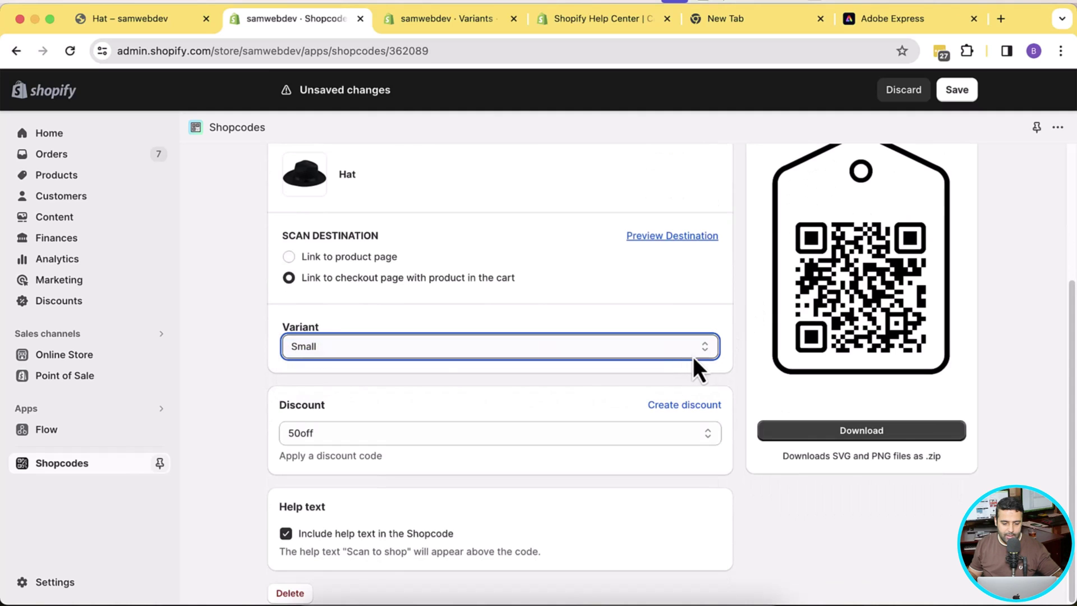
scroll(723, 368, up, 5)
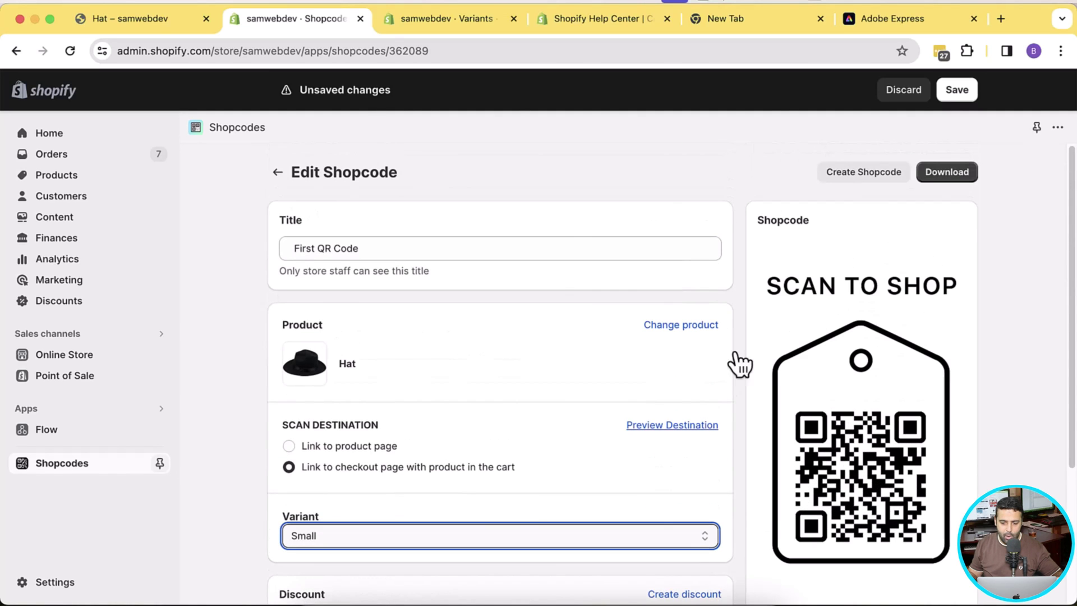
click(956, 91)
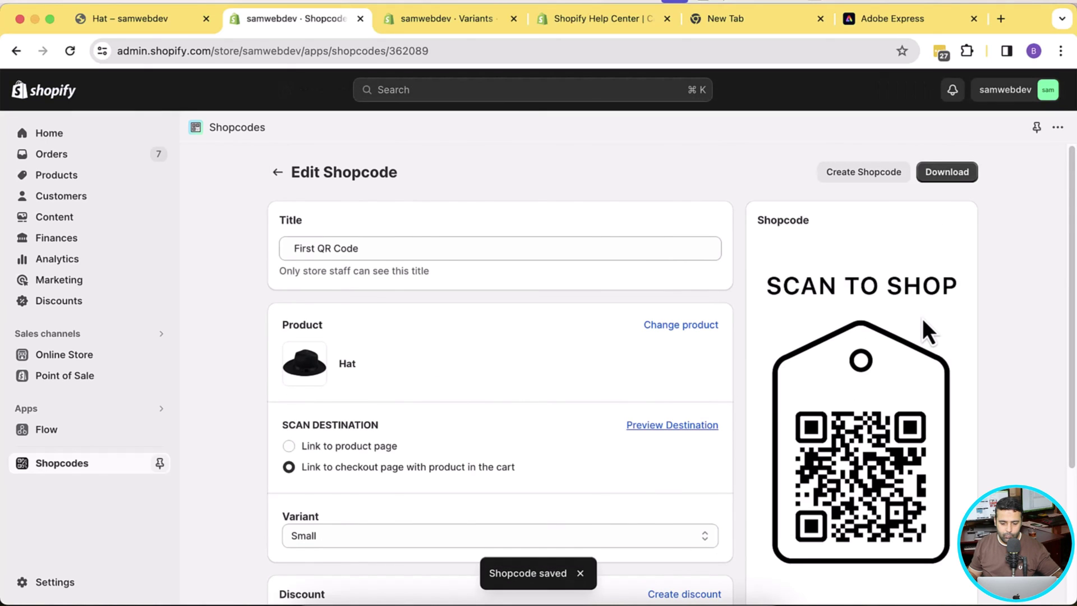
scroll(922, 318, down, 2)
scroll(922, 318, down, 2)
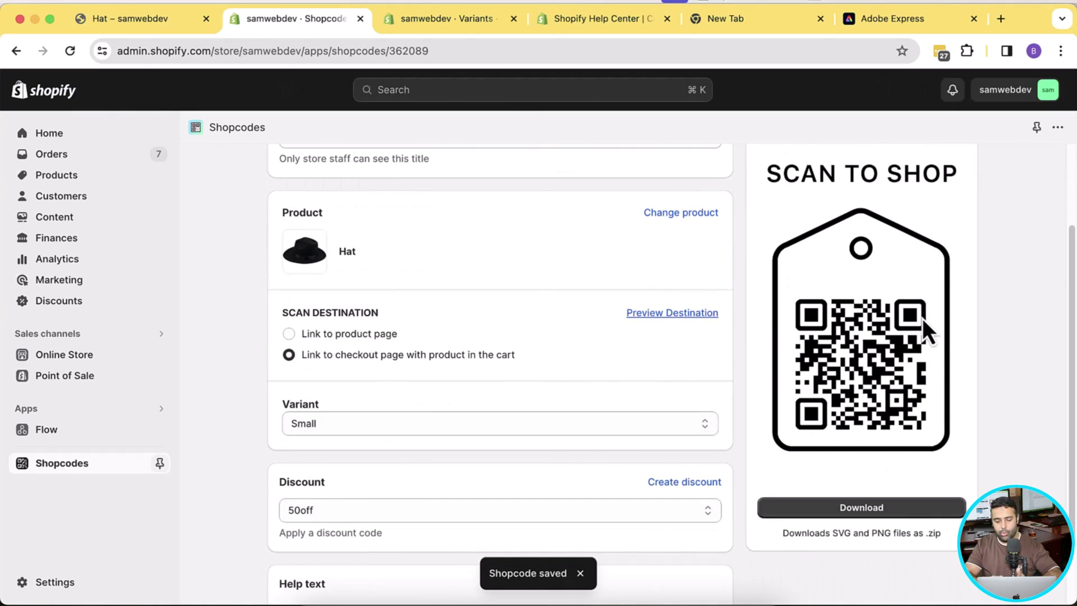